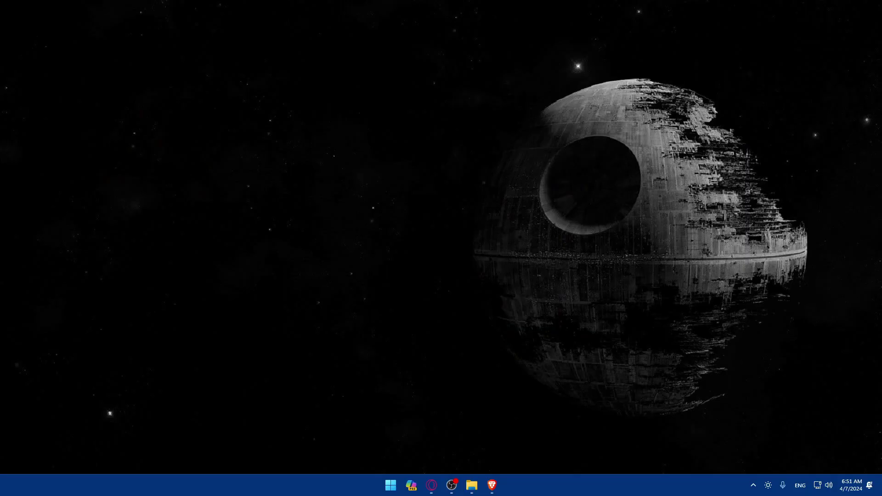
Open Brave from the taskbar so a new tab appears
{"action": "left_click_drag", "start_coordinate": [492, 486], "coordinate": [431, 487]}
Search Google for 'ifttt' in Brave and reach the IFTTT homepage
{"action": "left_click", "coordinate": [491, 485]}
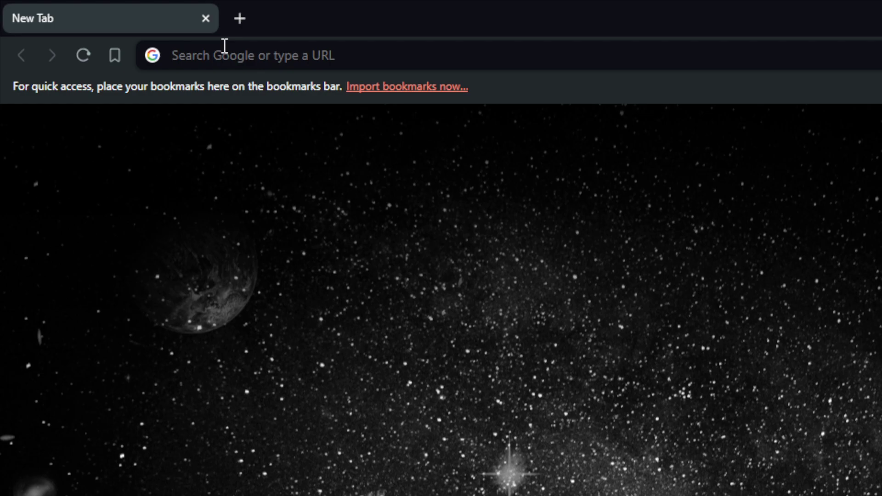
{"action": "left_click", "coordinate": [225, 46]}
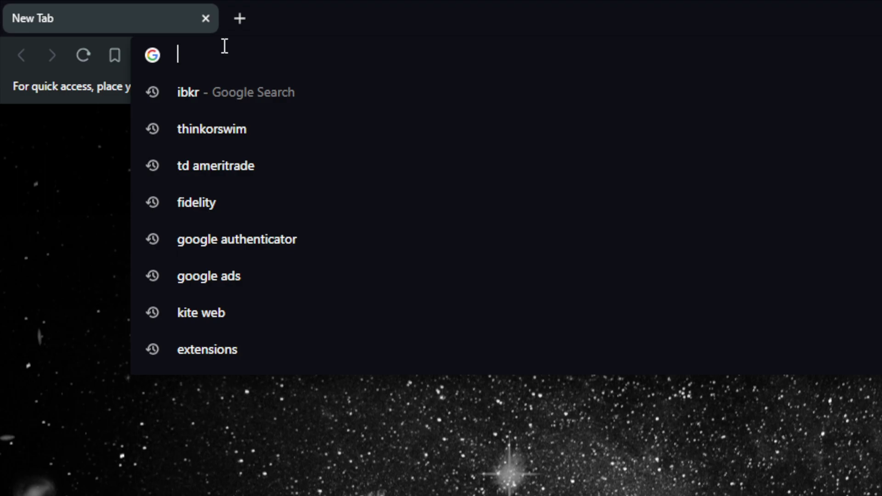
{"action": "type", "text": "ifttt"}
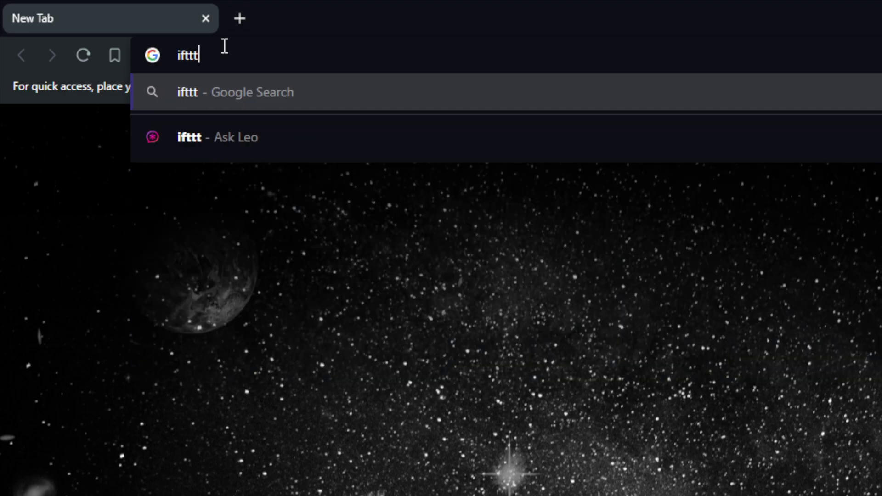
{"action": "key", "text": "Return"}
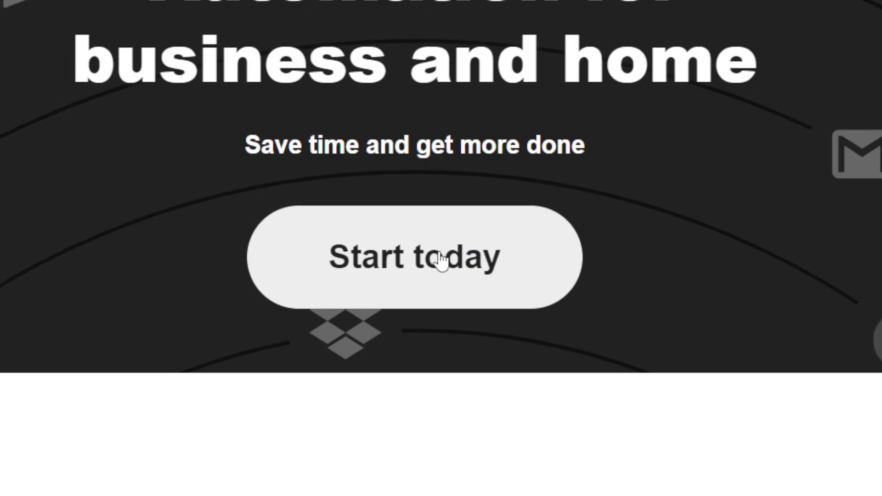
Start IFTTT sign-up, look at email log-in, then continue with Google and pick the account
{"action": "left_click", "coordinate": [808, 63]}
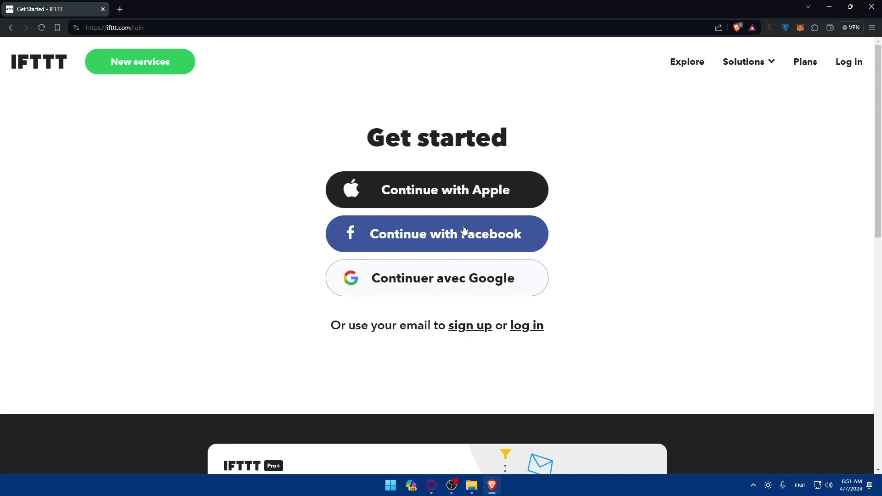
{"action": "left_click", "coordinate": [527, 326]}
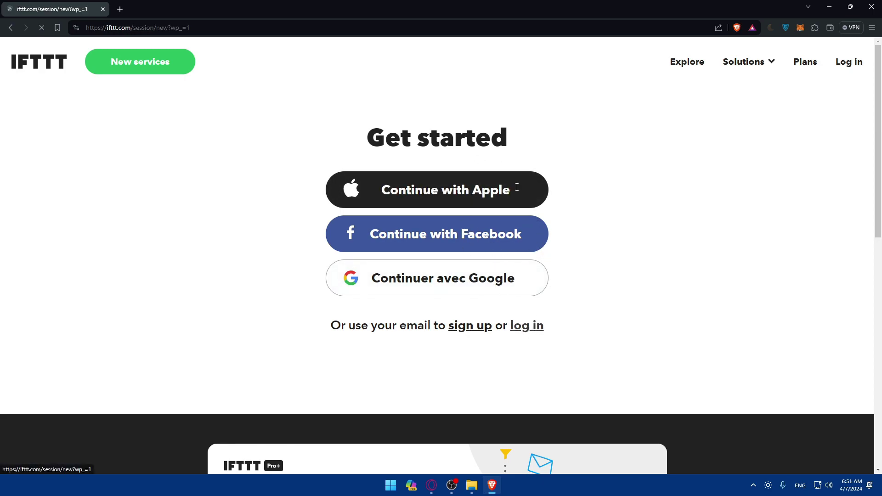
{"action": "scroll", "coordinate": [466, 316], "scroll_direction": "down", "scroll_amount": 2}
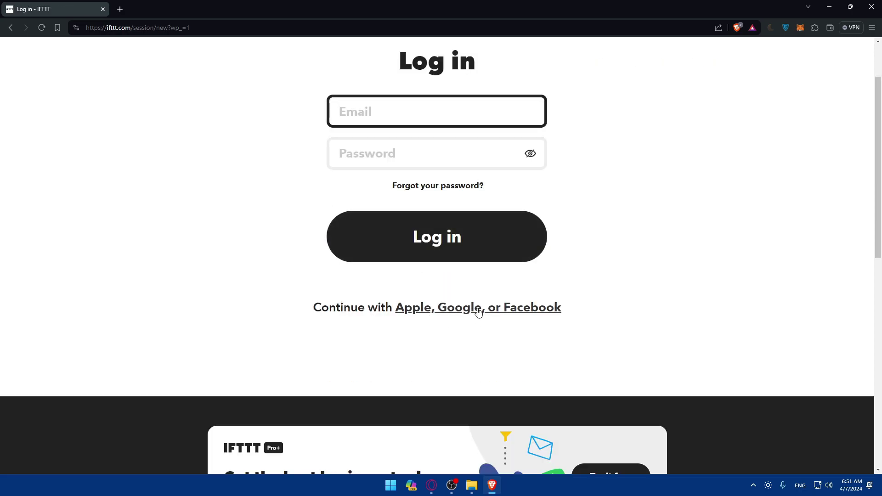
{"action": "left_click", "coordinate": [497, 307]}
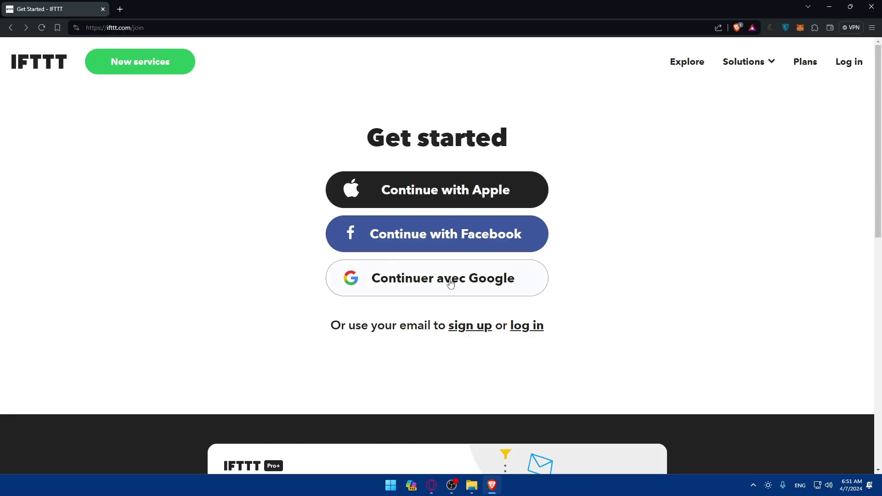
{"action": "left_click", "coordinate": [451, 285]}
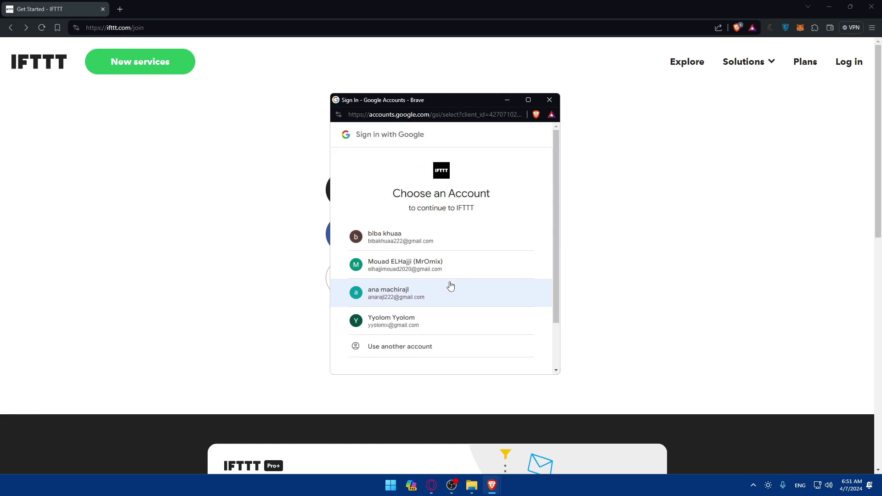
{"action": "left_click", "coordinate": [432, 238]}
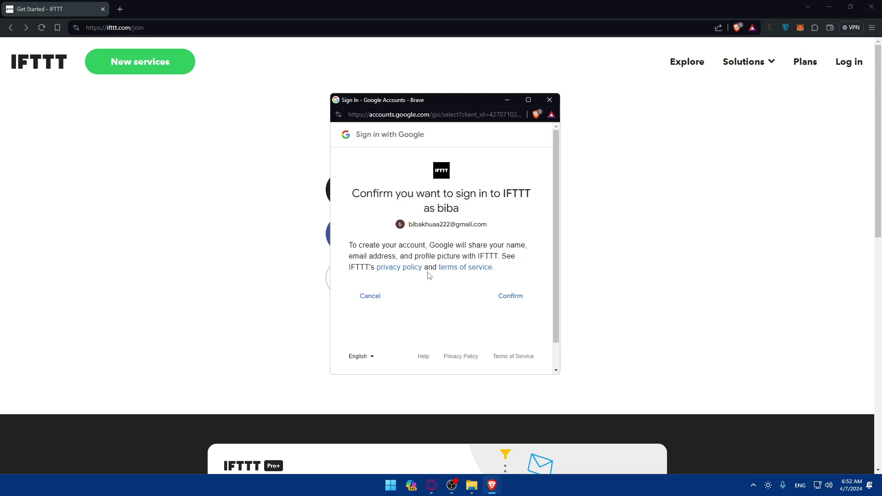
Confirm the Google sign-in to IFTTT and read over the mobile device question
{"action": "left_click", "coordinate": [508, 299]}
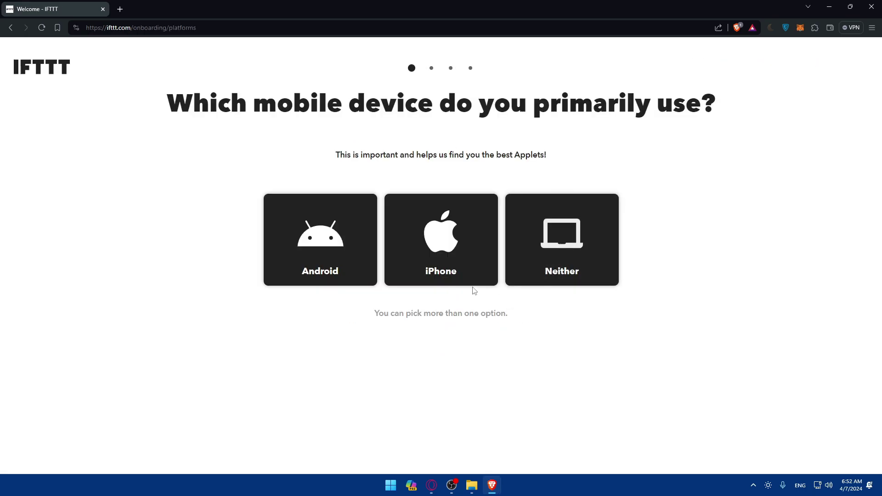
{"action": "left_click_drag", "start_coordinate": [161, 103], "coordinate": [722, 106]}
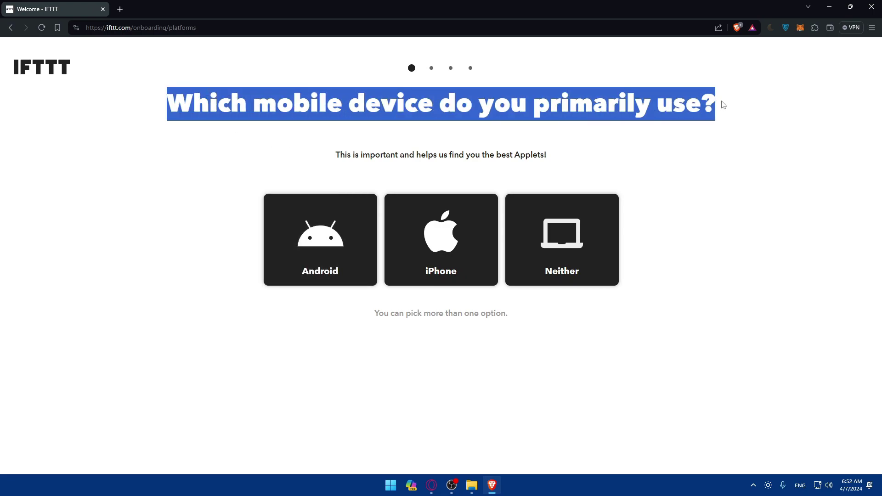
{"action": "left_click", "coordinate": [399, 120]}
{"action": "left_click_drag", "start_coordinate": [176, 103], "coordinate": [736, 111]}
{"action": "left_click", "coordinate": [736, 111]}
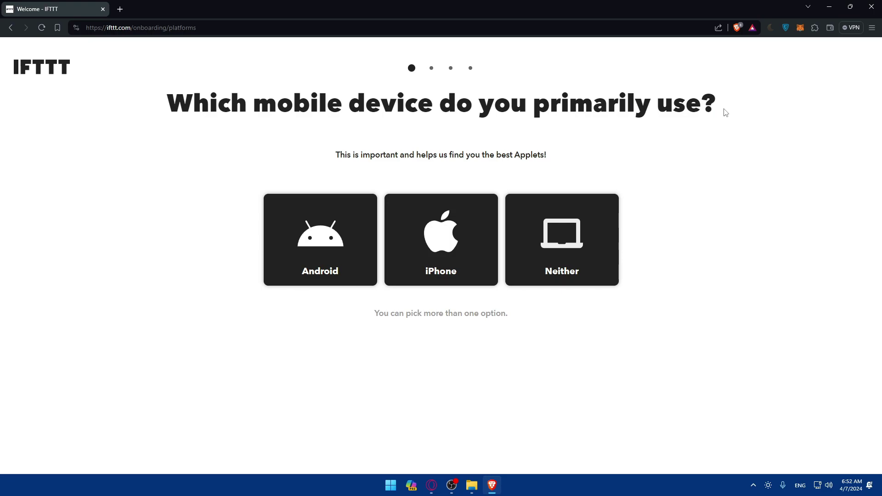
{"action": "left_click_drag", "start_coordinate": [334, 157], "coordinate": [455, 156]}
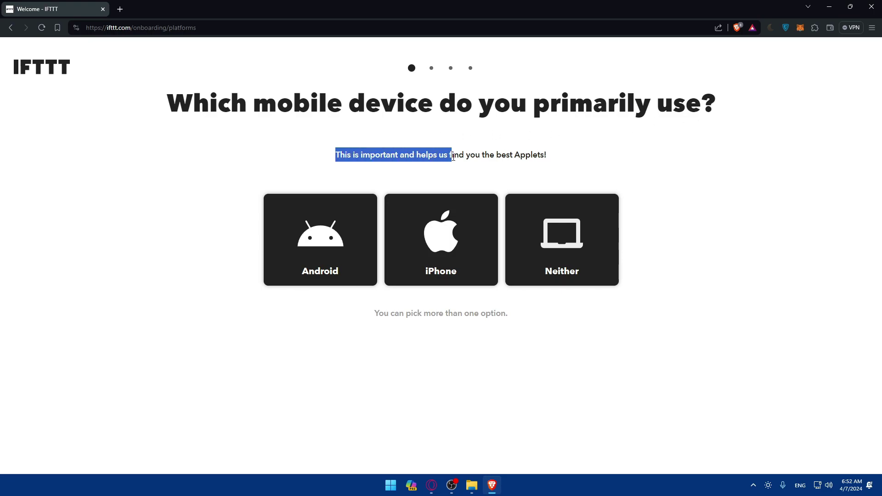
{"action": "left_click", "coordinate": [454, 157]}
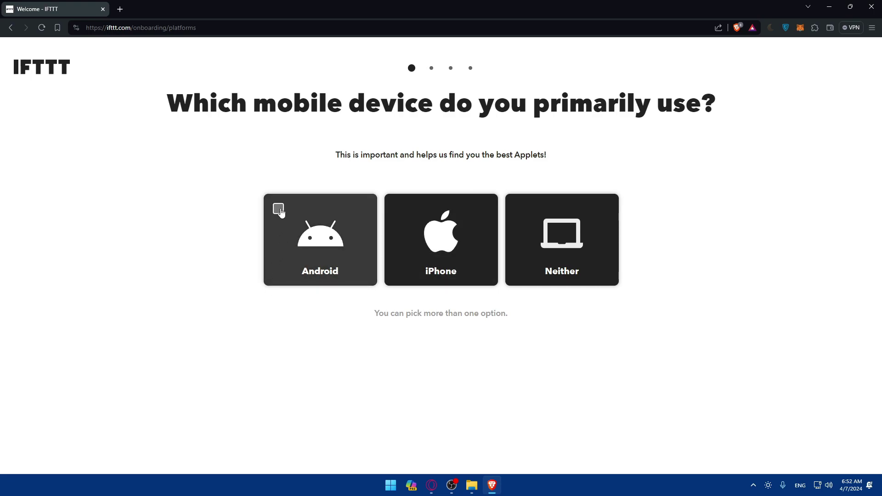
Try the Android, iPhone and Neither device options, ending with Android selected
{"action": "left_click", "coordinate": [279, 209]}
{"action": "left_click", "coordinate": [399, 210]}
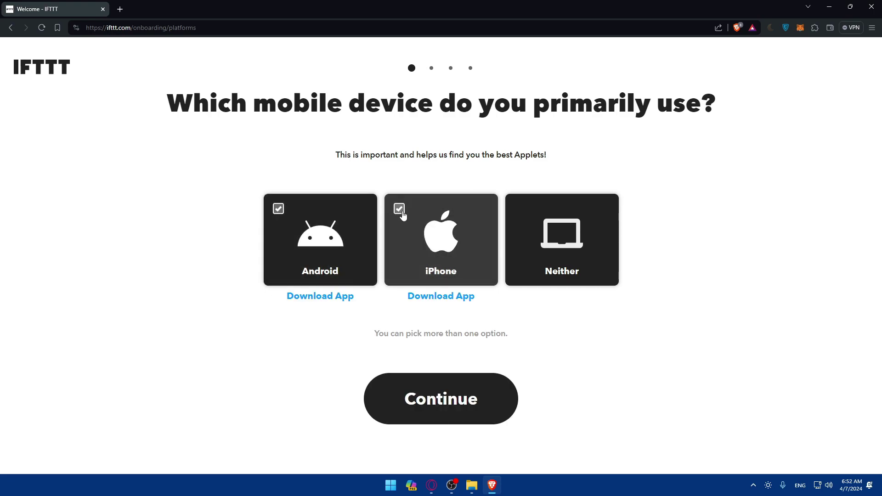
{"action": "left_click", "coordinate": [519, 211]}
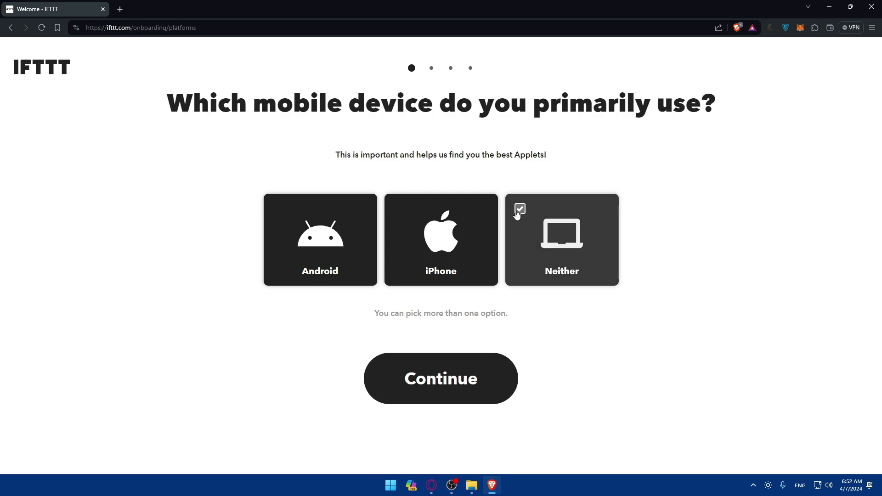
{"action": "left_click", "coordinate": [518, 209]}
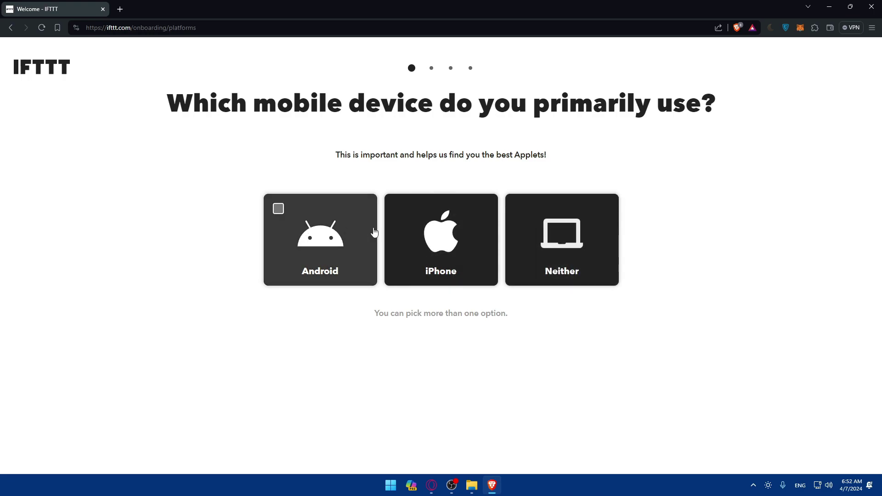
{"action": "left_click", "coordinate": [348, 234]}
{"action": "left_click", "coordinate": [441, 228]}
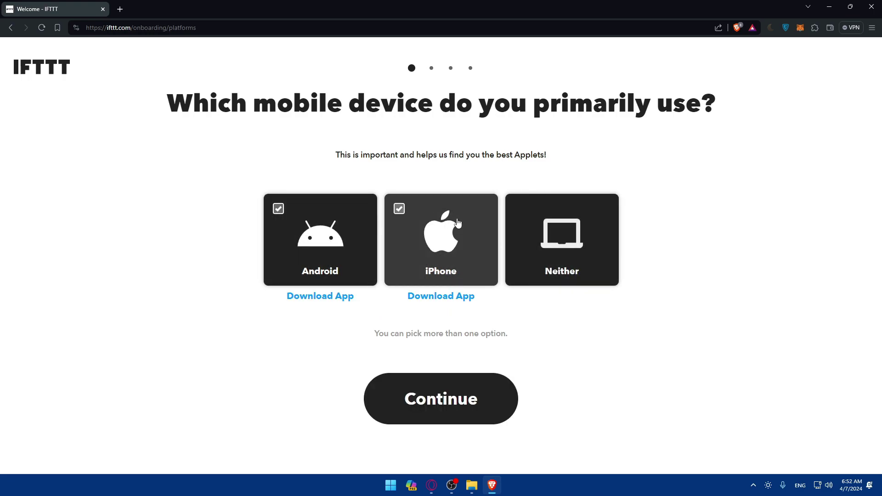
{"action": "left_click", "coordinate": [347, 232]}
{"action": "left_click", "coordinate": [429, 234]}
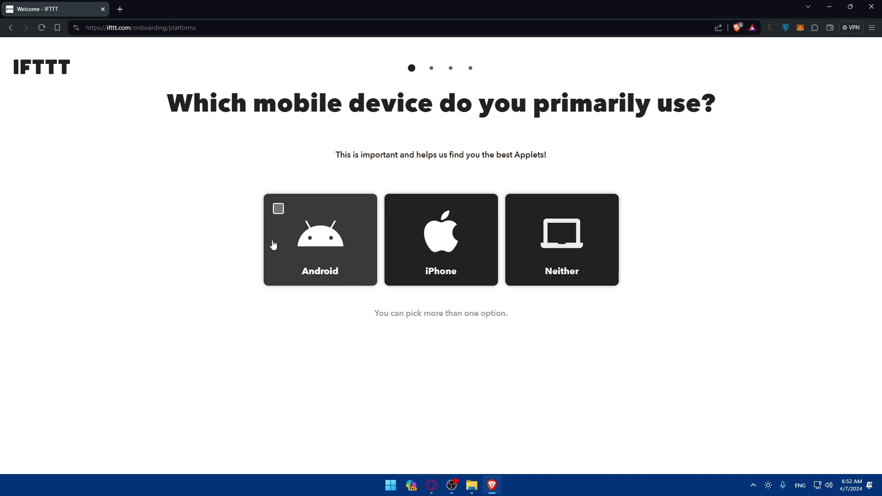
{"action": "left_click", "coordinate": [290, 209]}
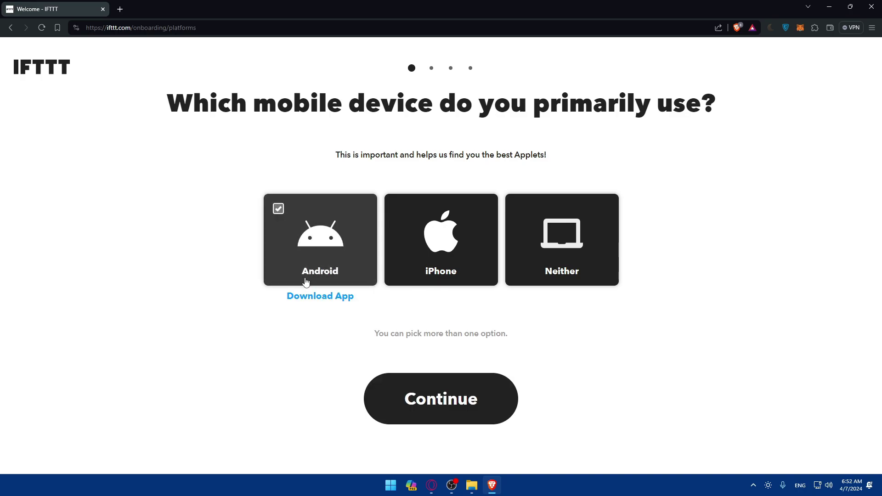
View the Android and iPhone app QR codes, then settle on Android as the device
{"action": "left_click", "coordinate": [327, 299]}
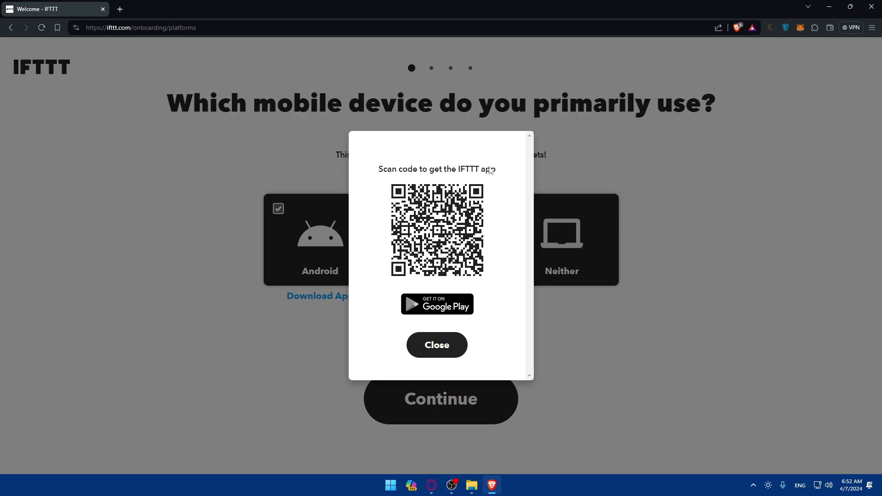
{"action": "left_click", "coordinate": [557, 140]}
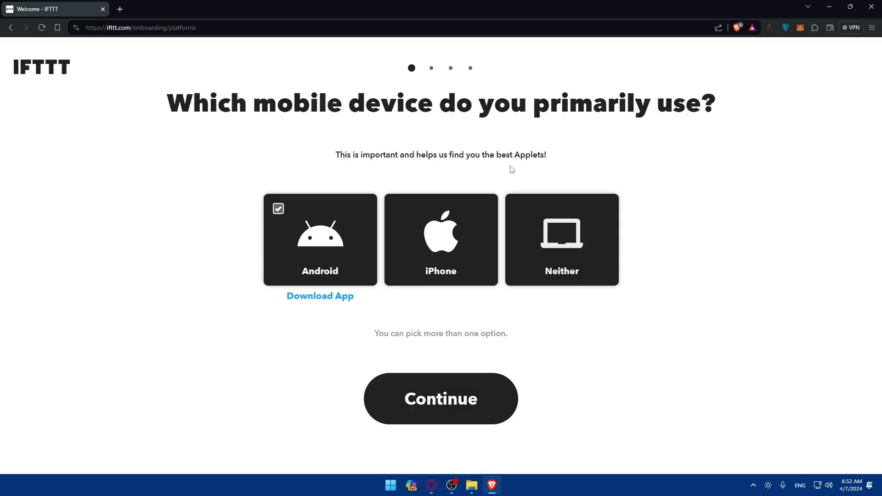
{"action": "left_click", "coordinate": [414, 234]}
{"action": "left_click", "coordinate": [442, 297]}
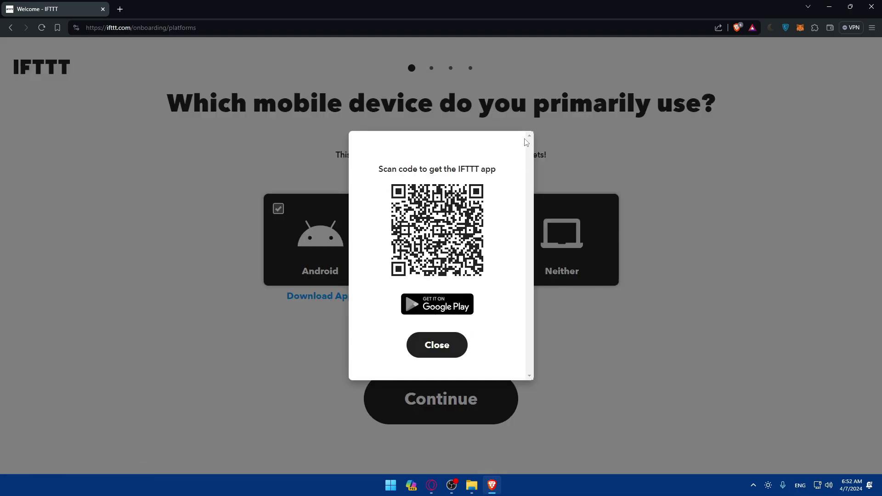
{"action": "left_click", "coordinate": [543, 131]}
{"action": "left_click", "coordinate": [444, 297]}
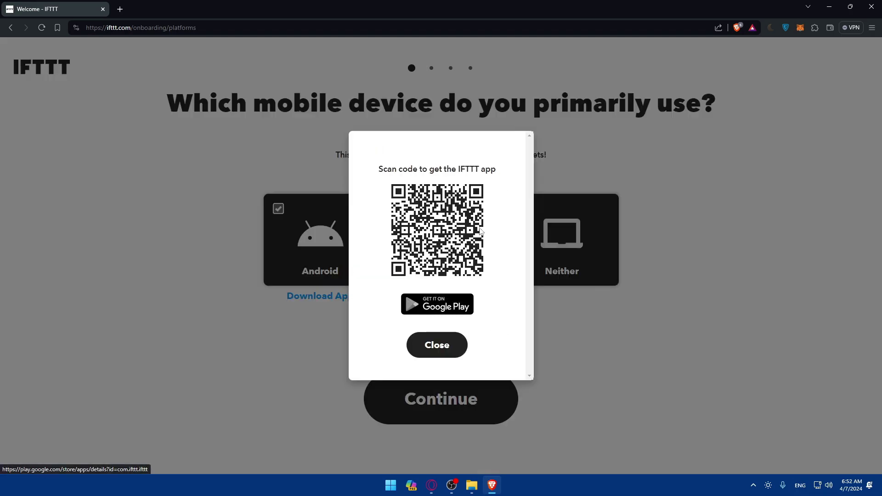
{"action": "left_click", "coordinate": [567, 156]}
{"action": "left_click", "coordinate": [515, 213]}
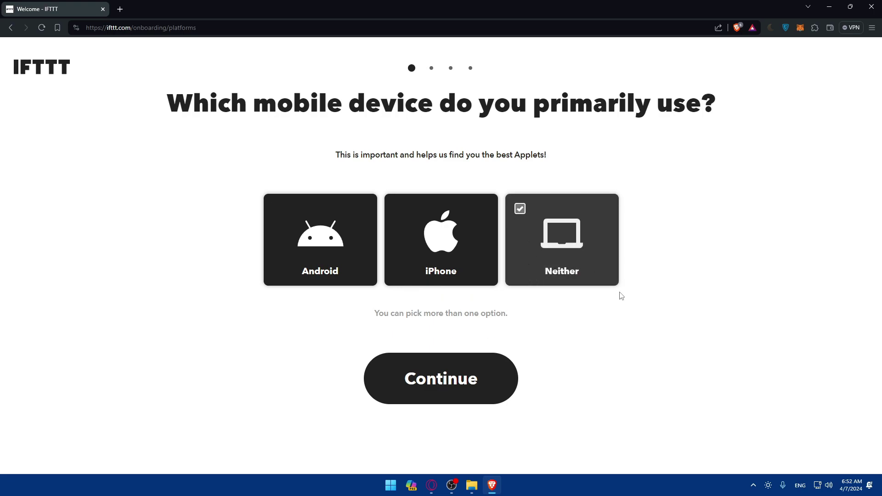
{"action": "left_click", "coordinate": [331, 257]}
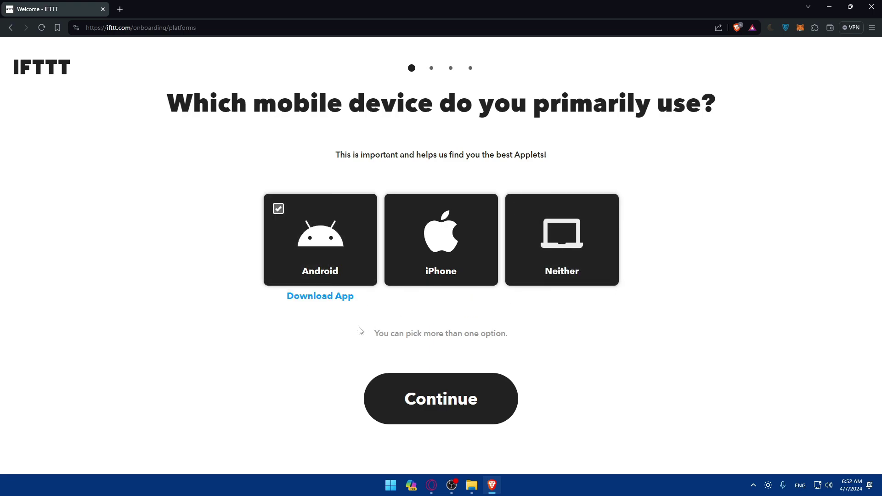
Continue to the 'What brings you to IFTTT?' step and read its heading and subtitle
{"action": "left_click", "coordinate": [428, 408]}
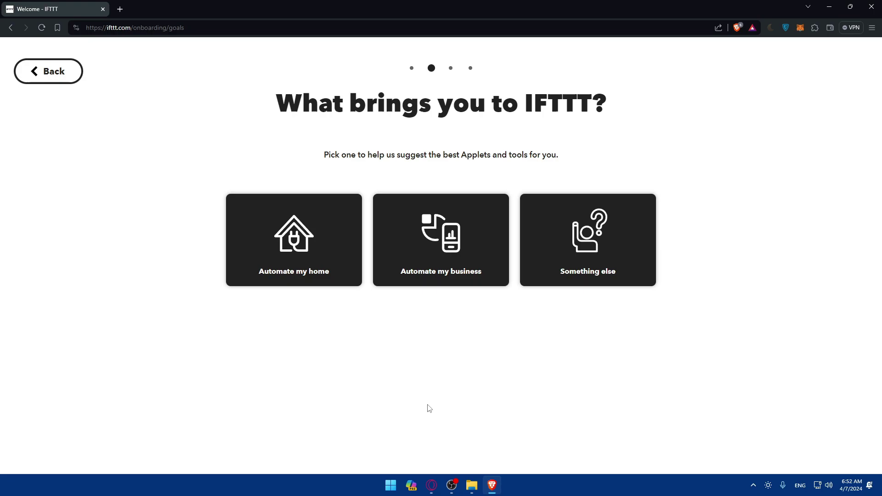
{"action": "left_click_drag", "start_coordinate": [259, 104], "coordinate": [637, 95]}
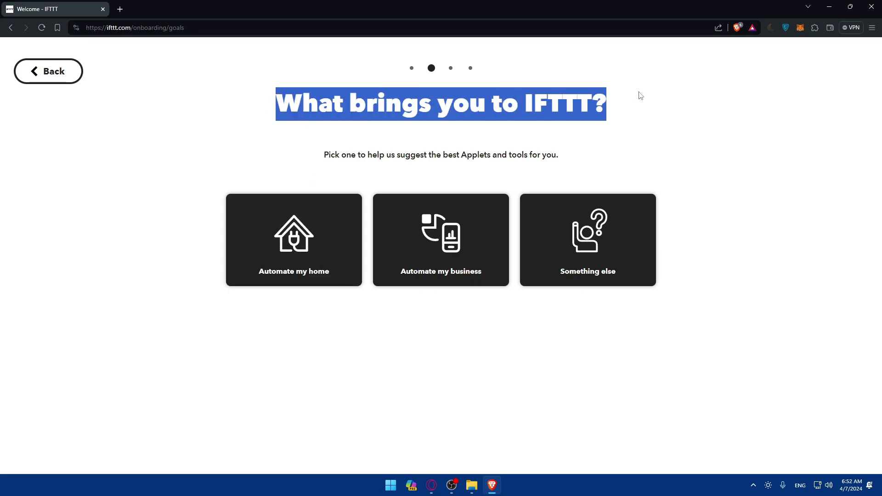
{"action": "left_click", "coordinate": [641, 95]}
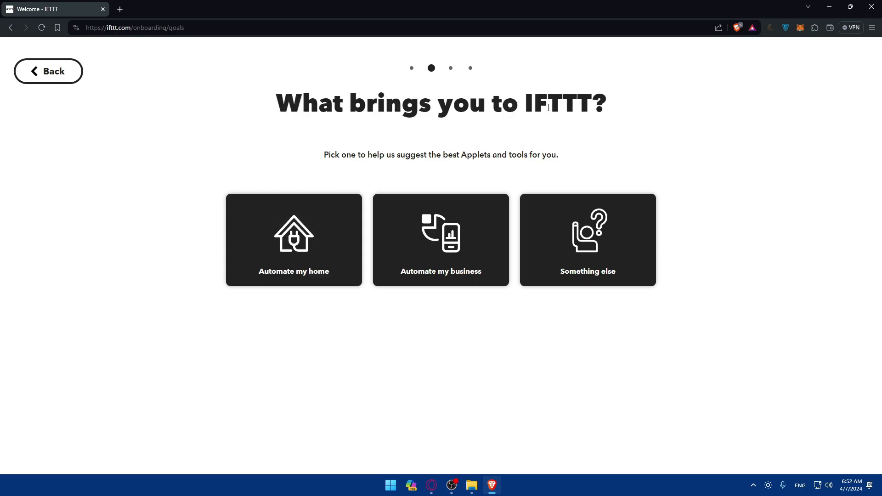
{"action": "left_click_drag", "start_coordinate": [327, 153], "coordinate": [448, 156]}
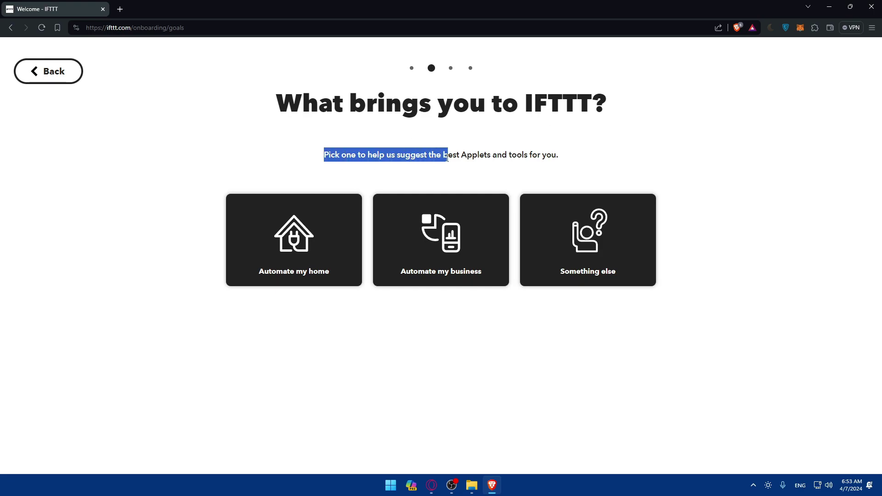
{"action": "left_click", "coordinate": [424, 167]}
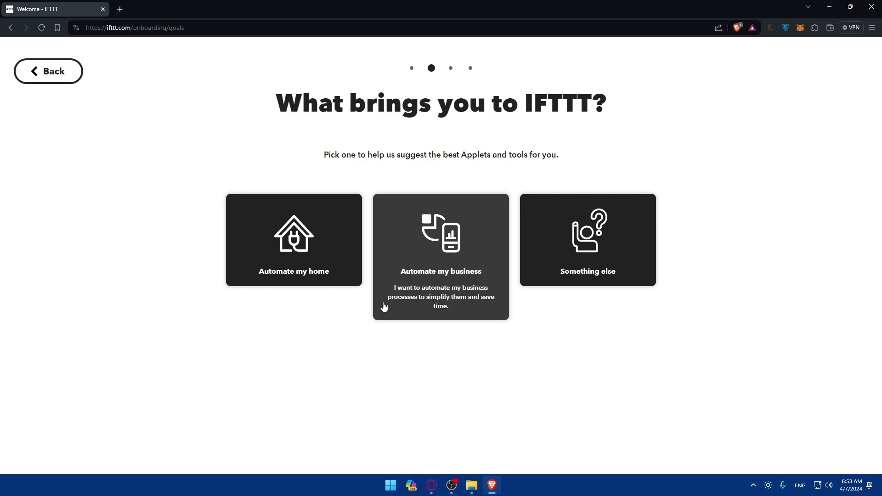
Look at business automation, go back, and choose 'Automate my home' instead
{"action": "left_click_drag", "start_coordinate": [387, 301], "coordinate": [457, 311]}
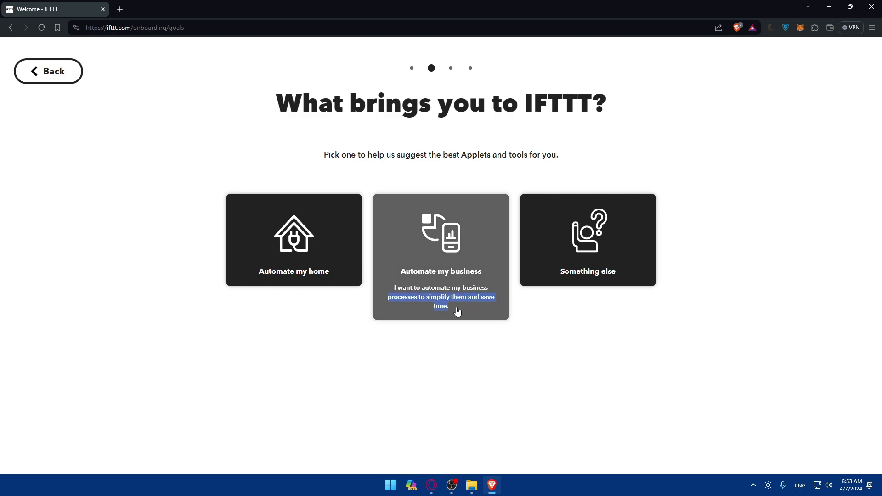
{"action": "key", "text": "alt+Left"}
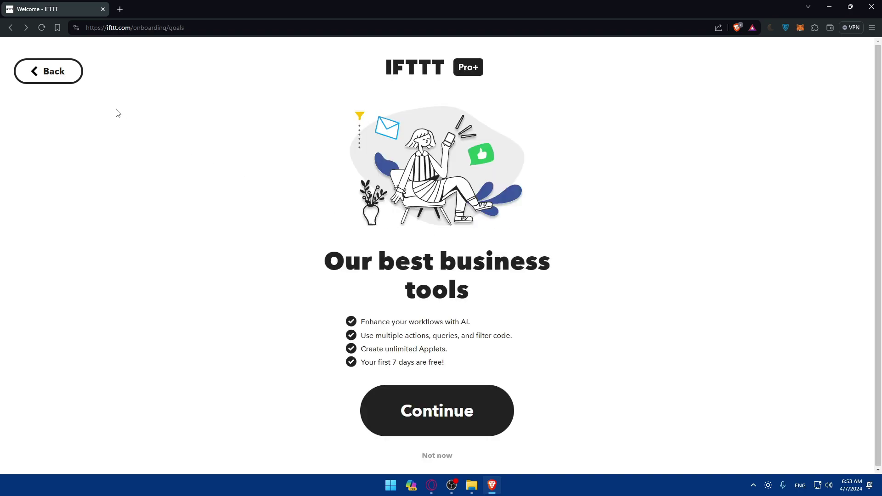
{"action": "left_click", "coordinate": [48, 71]}
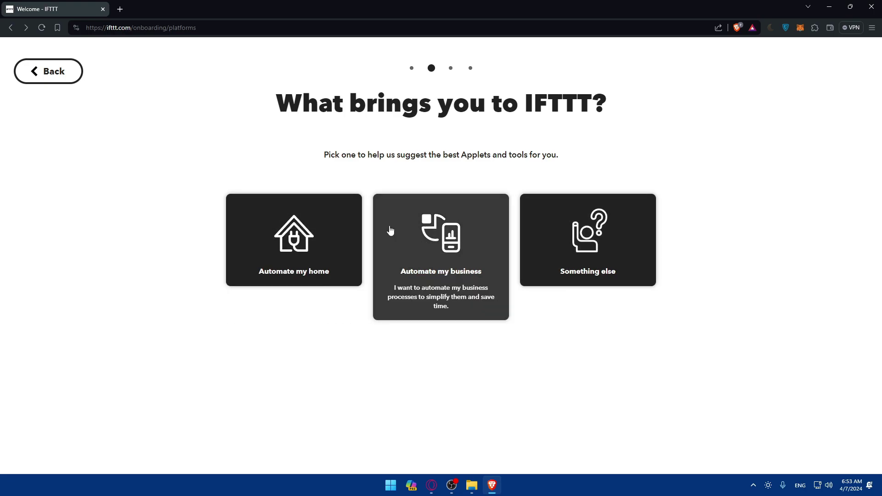
{"action": "left_click", "coordinate": [315, 219]}
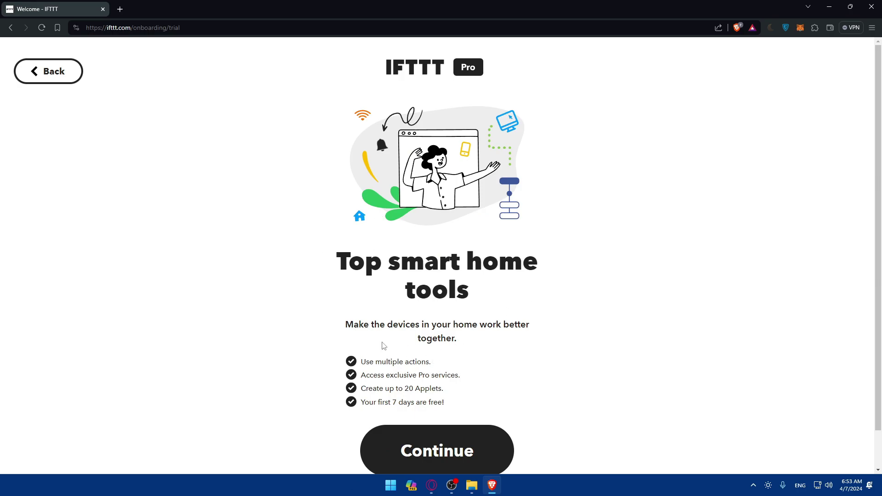
Review the Pro benefits: multiple actions, exclusive services, 20 Applets, free 7-day trial
{"action": "left_click_drag", "start_coordinate": [340, 328], "coordinate": [474, 325]}
{"action": "left_click", "coordinate": [474, 324]}
{"action": "scroll", "coordinate": [516, 339], "scroll_direction": "down", "scroll_amount": 1}
{"action": "left_click_drag", "start_coordinate": [361, 328], "coordinate": [437, 329]}
{"action": "left_click", "coordinate": [442, 329]}
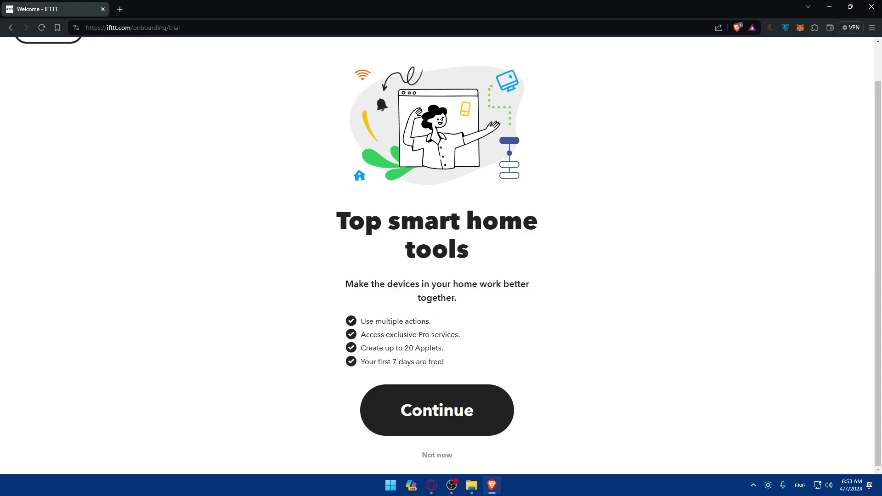
{"action": "left_click_drag", "start_coordinate": [361, 334], "coordinate": [481, 339]}
{"action": "left_click", "coordinate": [481, 340]}
{"action": "left_click_drag", "start_coordinate": [361, 351], "coordinate": [444, 350]}
{"action": "left_click", "coordinate": [447, 355]}
{"action": "left_click_drag", "start_coordinate": [361, 367], "coordinate": [430, 363]}
{"action": "left_click", "coordinate": [407, 366]}
{"action": "scroll", "coordinate": [435, 361], "scroll_direction": "up", "scroll_amount": 1}
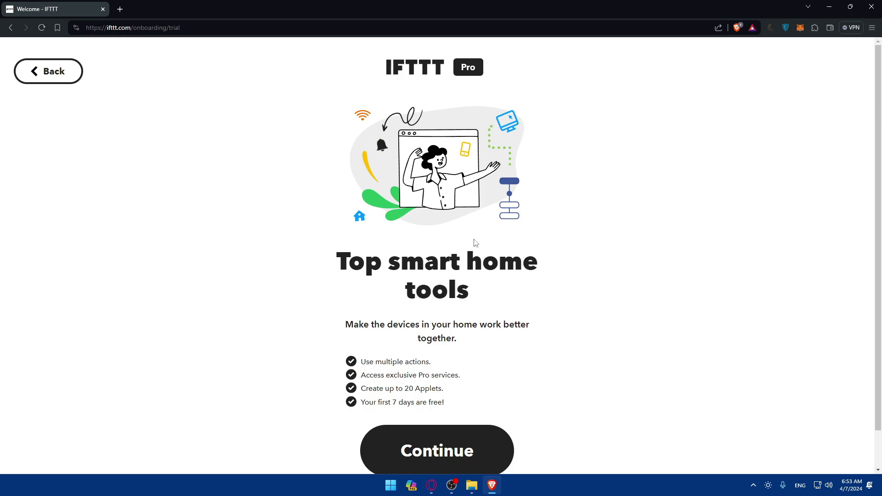
{"action": "scroll", "coordinate": [484, 306], "scroll_direction": "down", "scroll_amount": 1}
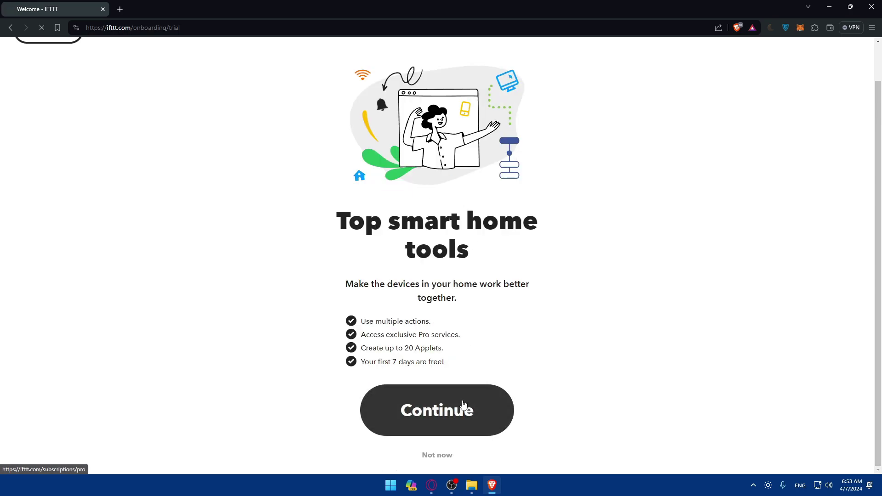
Check the $3.49 monthly Pro plan, go back, and decline the trial with 'Not now'
{"action": "left_click", "coordinate": [464, 409]}
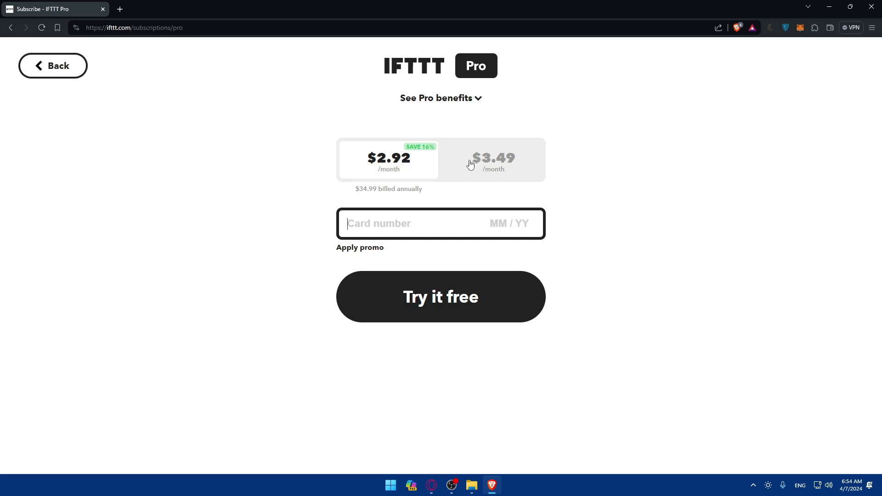
{"action": "left_click", "coordinate": [488, 164]}
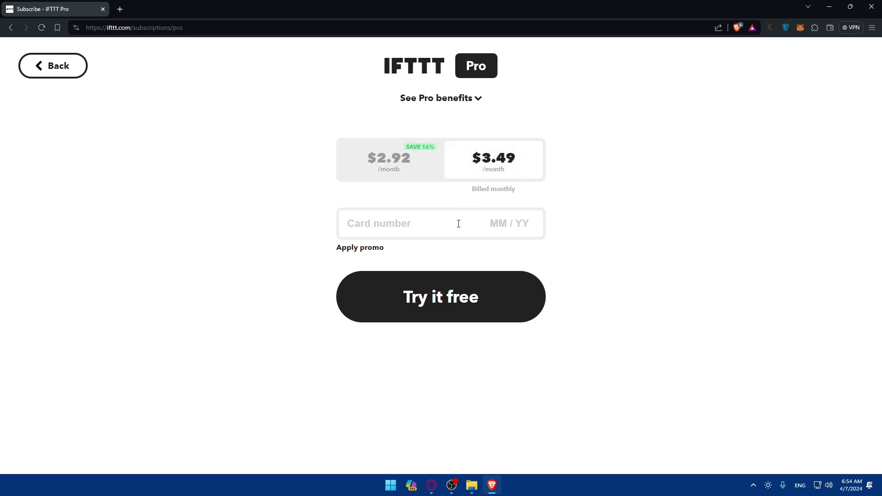
{"action": "left_click", "coordinate": [56, 69]}
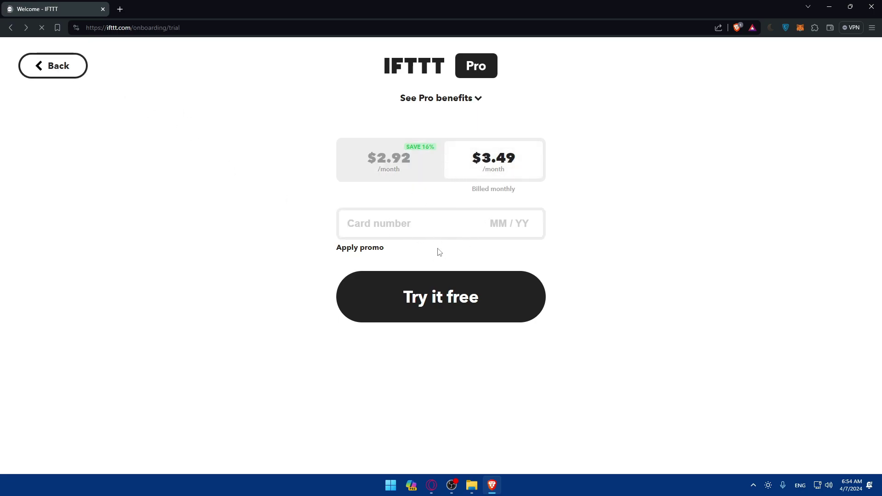
{"action": "scroll", "coordinate": [440, 293], "scroll_direction": "up", "scroll_amount": 1}
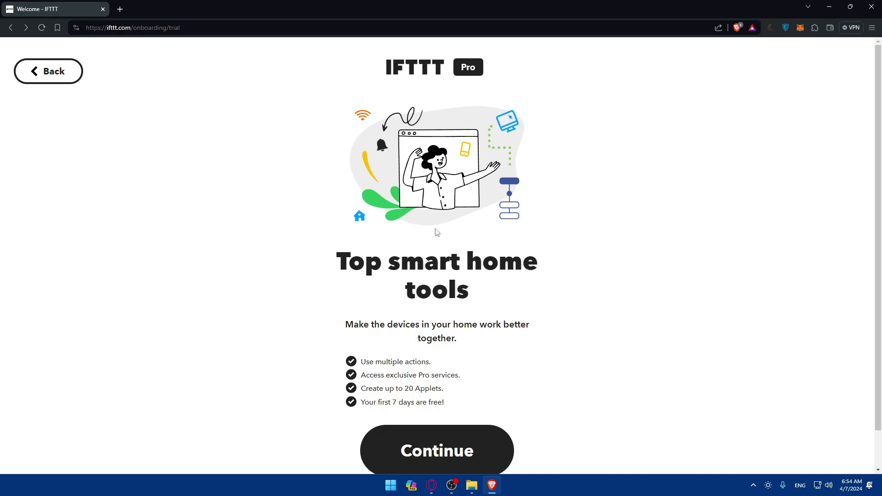
{"action": "scroll", "coordinate": [434, 237], "scroll_direction": "down", "scroll_amount": 1}
{"action": "left_click", "coordinate": [439, 456]}
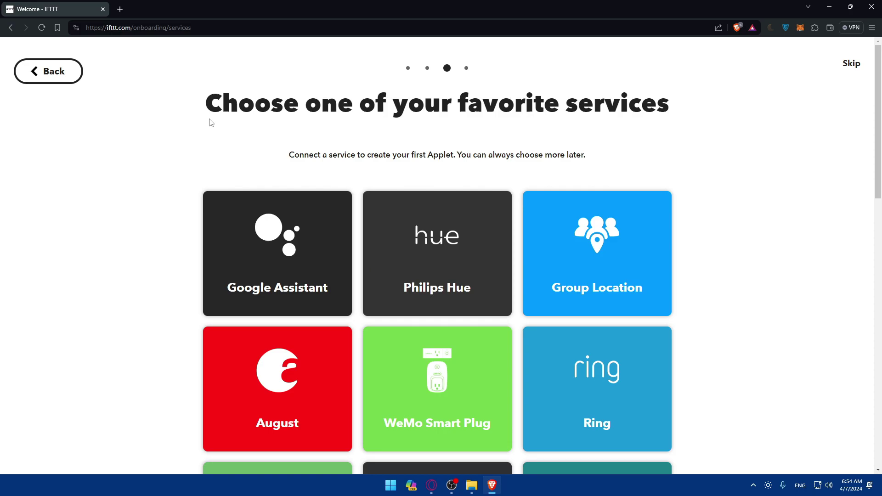
Scan the smart home service tiles and pick Google Assistant as the favourite
{"action": "left_click_drag", "start_coordinate": [202, 103], "coordinate": [594, 102]}
{"action": "left_click", "coordinate": [676, 94]}
{"action": "scroll", "coordinate": [493, 179], "scroll_direction": "down", "scroll_amount": 2}
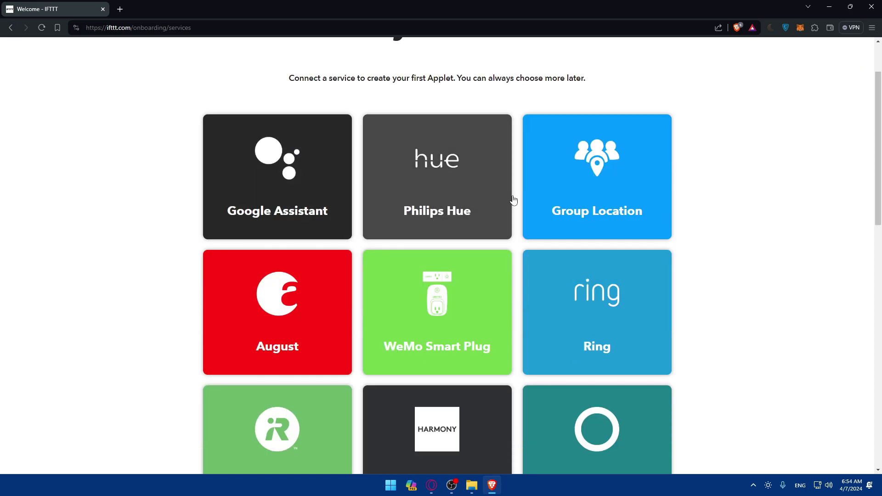
{"action": "scroll", "coordinate": [372, 232], "scroll_direction": "down", "scroll_amount": 12}
{"action": "scroll", "coordinate": [372, 232], "scroll_direction": "up", "scroll_amount": 5}
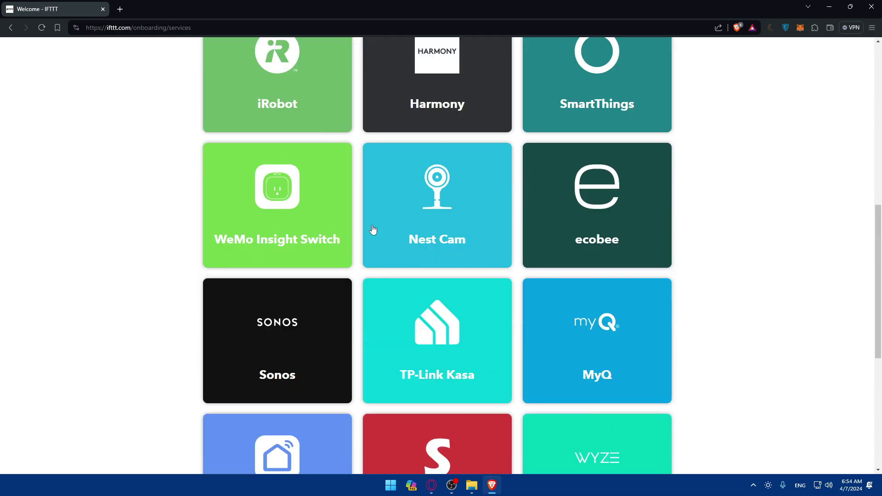
{"action": "scroll", "coordinate": [373, 229], "scroll_direction": "up", "scroll_amount": 10}
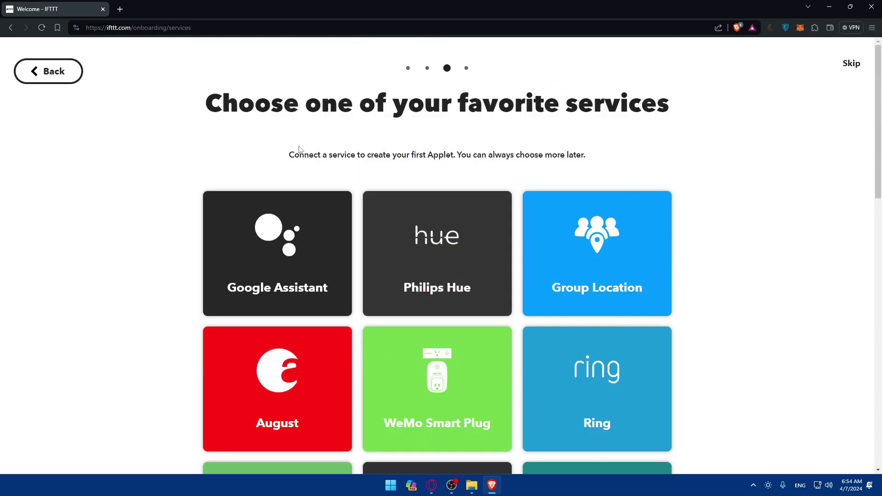
{"action": "left_click_drag", "start_coordinate": [289, 155], "coordinate": [414, 155]}
{"action": "left_click", "coordinate": [414, 155]}
{"action": "left_click", "coordinate": [282, 238]}
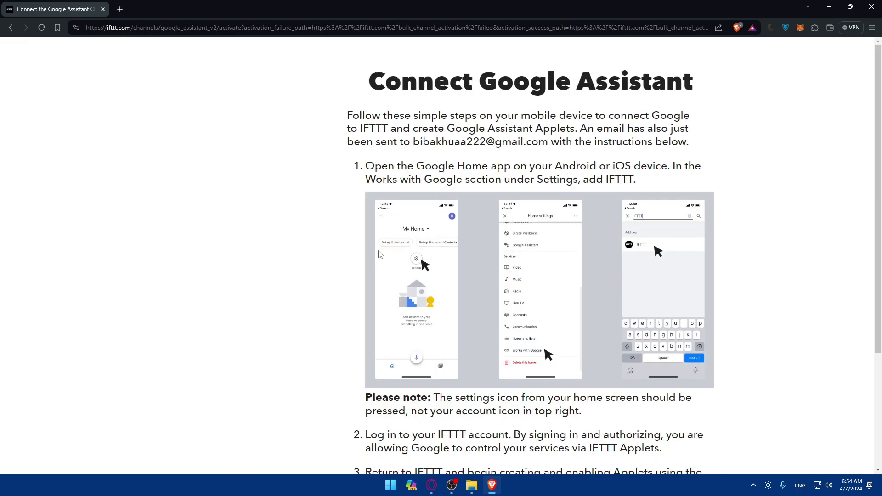
{"action": "scroll", "coordinate": [372, 147], "scroll_direction": "down", "scroll_amount": 3}
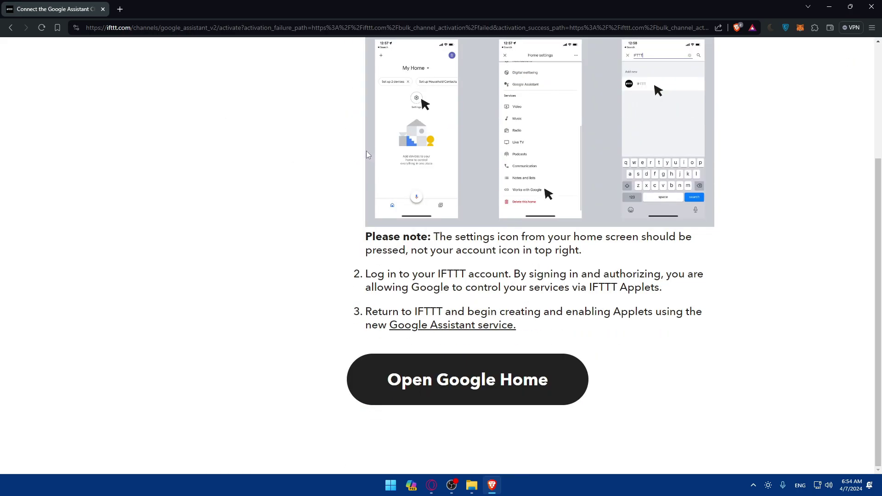
{"action": "scroll", "coordinate": [366, 150], "scroll_direction": "up", "scroll_amount": 3}
{"action": "scroll", "coordinate": [366, 152], "scroll_direction": "down", "scroll_amount": 3}
{"action": "scroll", "coordinate": [365, 155], "scroll_direction": "up", "scroll_amount": 3}
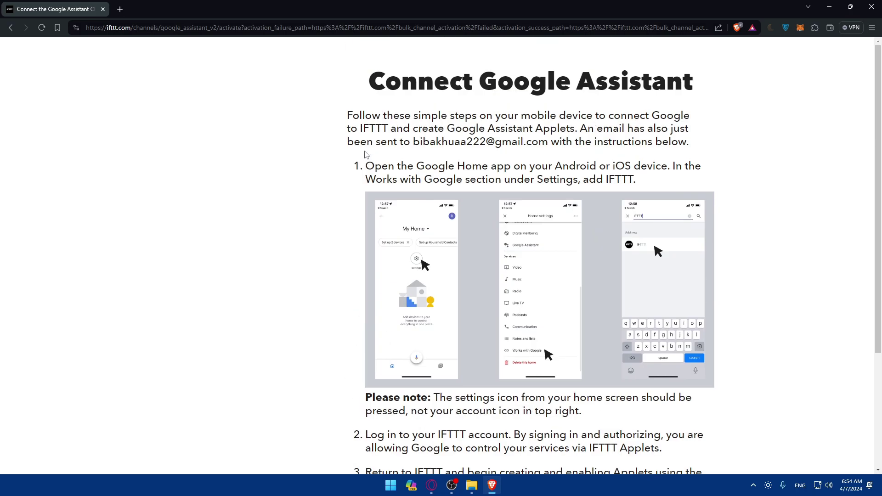
{"action": "left_click_drag", "start_coordinate": [367, 81], "coordinate": [725, 81]}
{"action": "left_click", "coordinate": [388, 118]}
{"action": "left_click_drag", "start_coordinate": [550, 142], "coordinate": [697, 146]}
{"action": "left_click", "coordinate": [697, 146]}
{"action": "scroll", "coordinate": [437, 183], "scroll_direction": "down", "scroll_amount": 4}
{"action": "scroll", "coordinate": [379, 180], "scroll_direction": "up", "scroll_amount": 4}
{"action": "left_click_drag", "start_coordinate": [371, 164], "coordinate": [466, 169]}
{"action": "left_click", "coordinate": [467, 170]}
{"action": "left_click_drag", "start_coordinate": [375, 182], "coordinate": [418, 181]}
{"action": "left_click", "coordinate": [507, 181]}
{"action": "left_click_drag", "start_coordinate": [435, 323], "coordinate": [477, 323]}
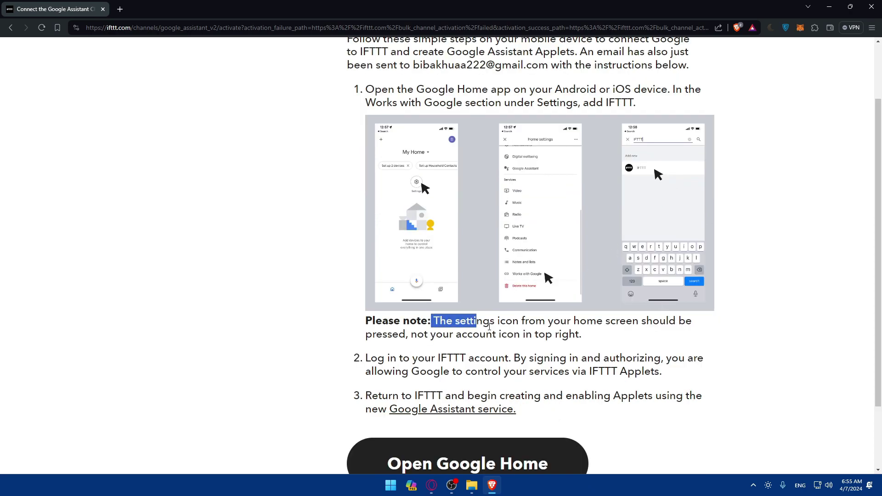
{"action": "left_click", "coordinate": [513, 327]}
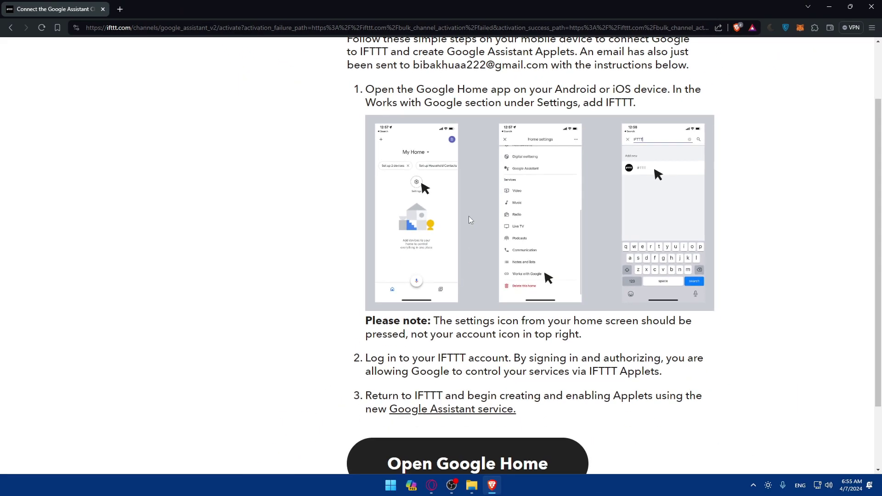
{"action": "left_click_drag", "start_coordinate": [368, 364], "coordinate": [448, 360]}
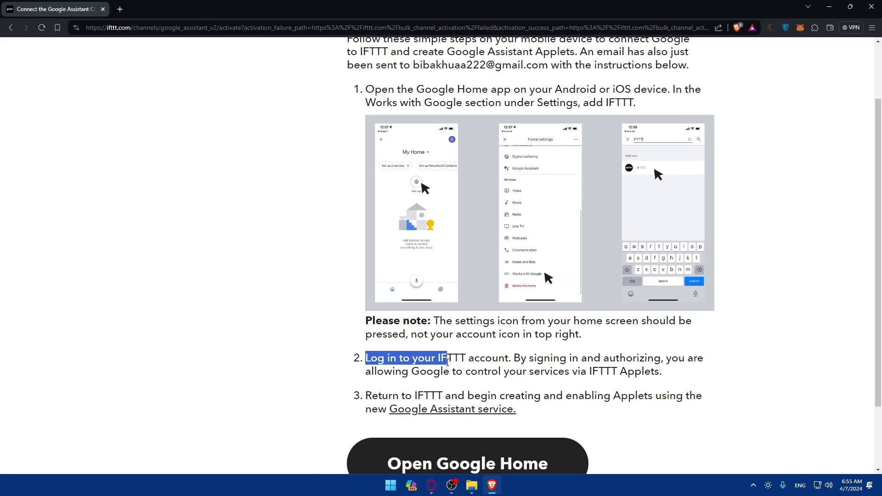
{"action": "left_click", "coordinate": [458, 363]}
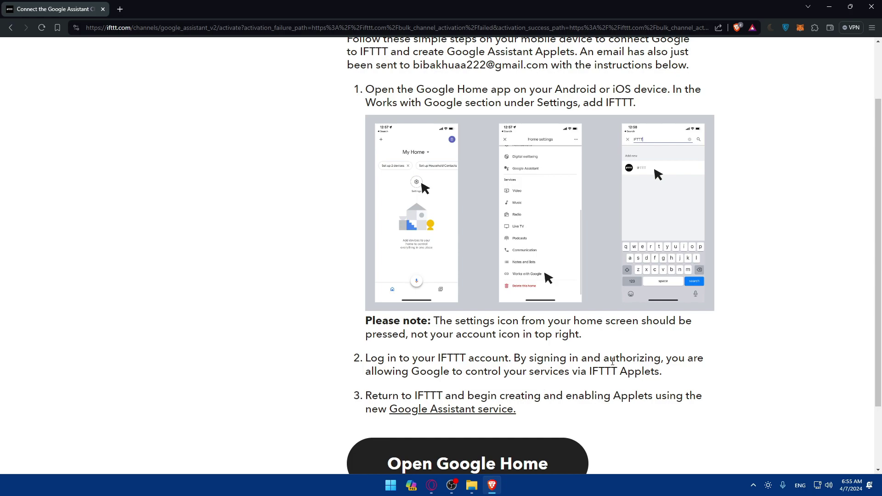
{"action": "scroll", "coordinate": [484, 416], "scroll_direction": "down", "scroll_amount": 2}
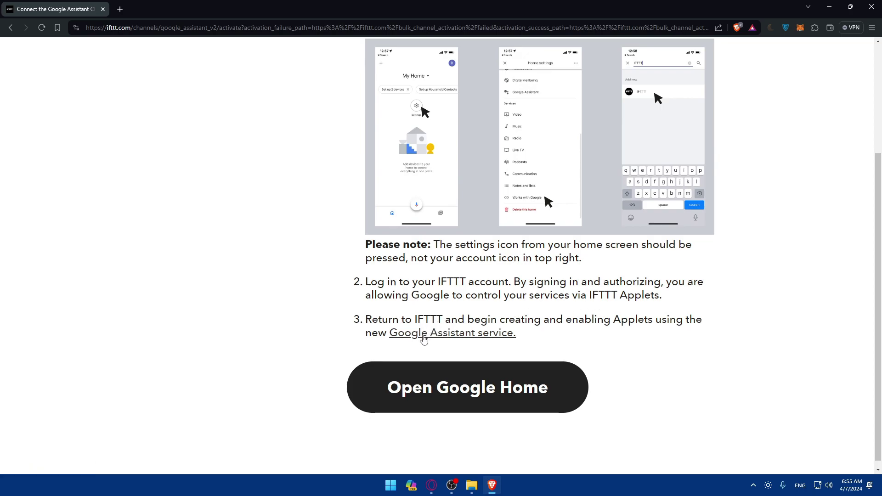
{"action": "scroll", "coordinate": [499, 344], "scroll_direction": "up", "scroll_amount": 4}
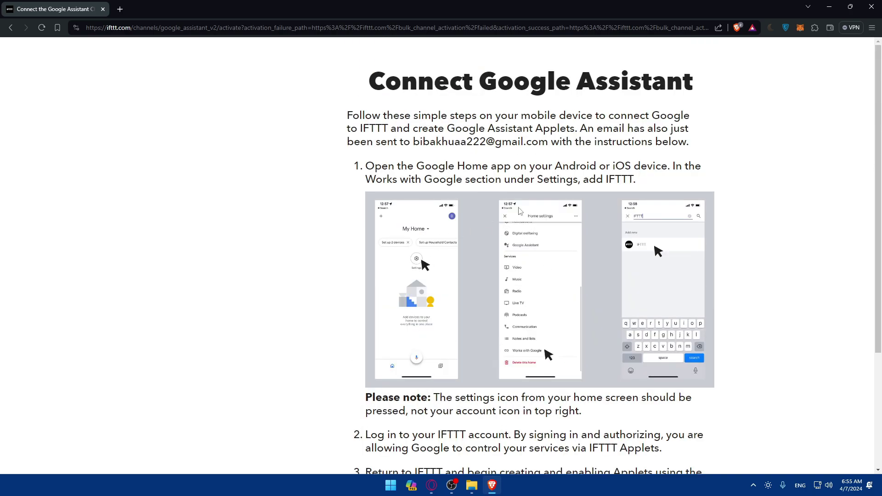
{"action": "scroll", "coordinate": [514, 255], "scroll_direction": "down", "scroll_amount": 2}
{"action": "scroll", "coordinate": [500, 346], "scroll_direction": "down", "scroll_amount": 2}
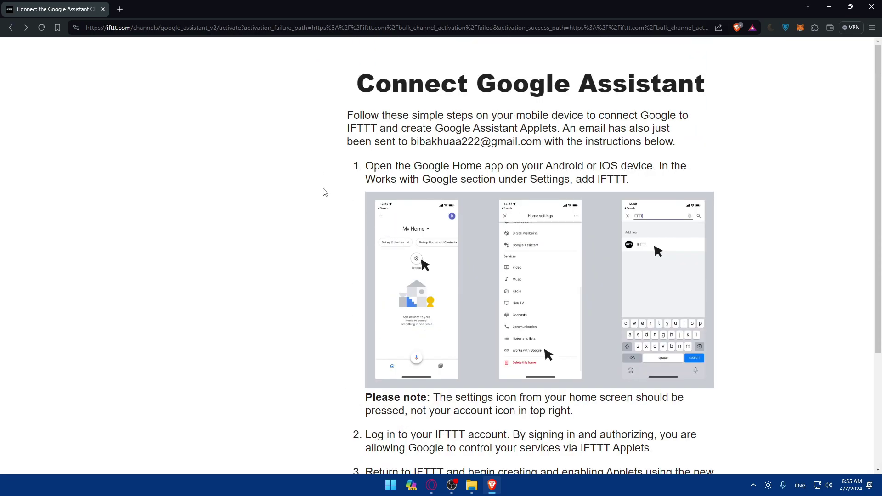
{"action": "scroll", "coordinate": [321, 188], "scroll_direction": "down", "scroll_amount": 2}
{"action": "scroll", "coordinate": [320, 187], "scroll_direction": "up", "scroll_amount": 2}
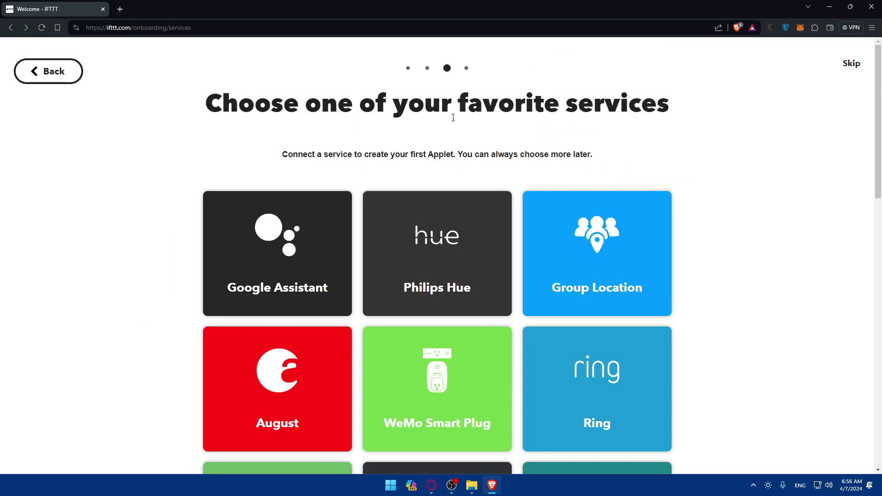
Scroll through services like Google Assistant, Philips Hue, August and Ring, then step back
{"action": "scroll", "coordinate": [400, 179], "scroll_direction": "down", "scroll_amount": 2}
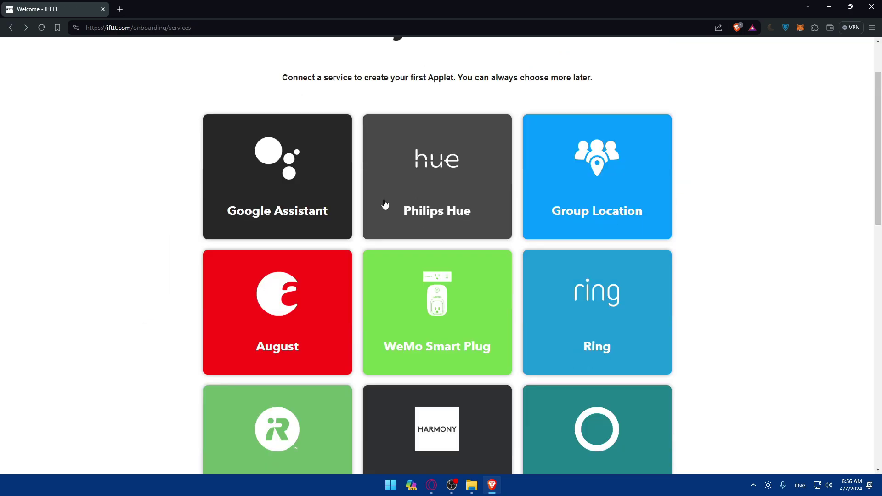
{"action": "scroll", "coordinate": [451, 276], "scroll_direction": "down", "scroll_amount": 2}
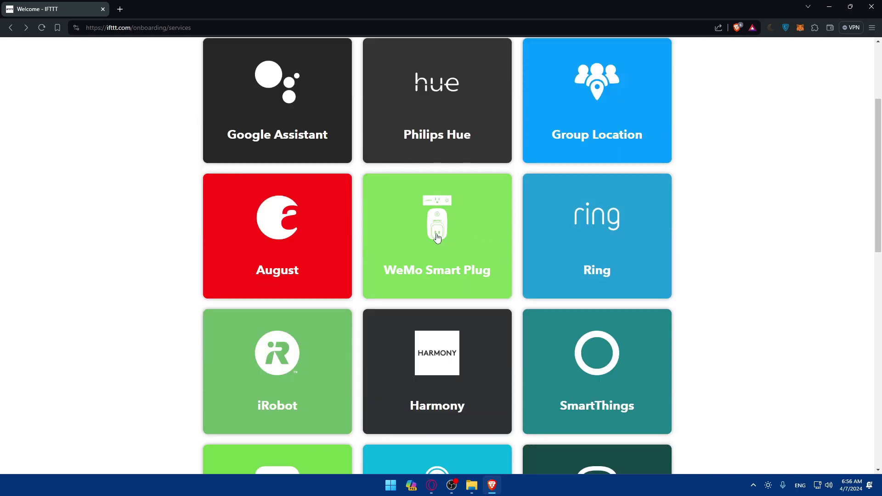
{"action": "scroll", "coordinate": [435, 237], "scroll_direction": "down", "scroll_amount": 2}
{"action": "scroll", "coordinate": [320, 285], "scroll_direction": "down", "scroll_amount": 2}
{"action": "scroll", "coordinate": [380, 292], "scroll_direction": "down", "scroll_amount": 2}
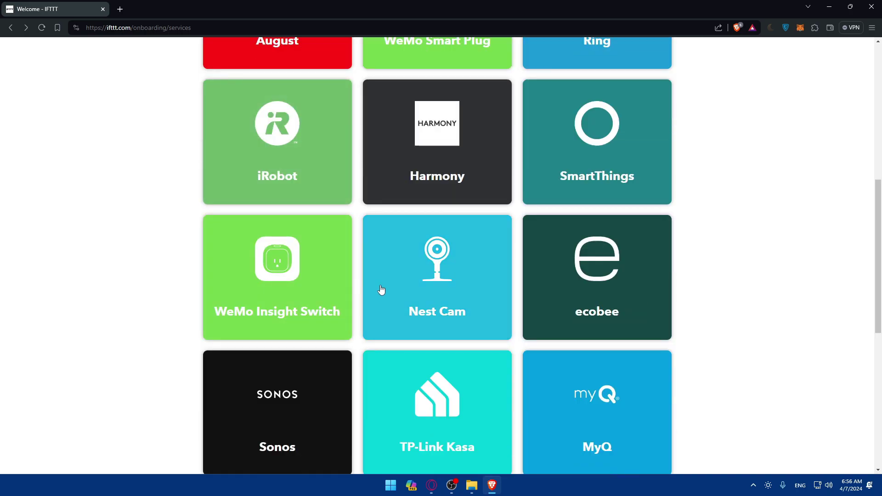
{"action": "scroll", "coordinate": [585, 311], "scroll_direction": "down", "scroll_amount": 1}
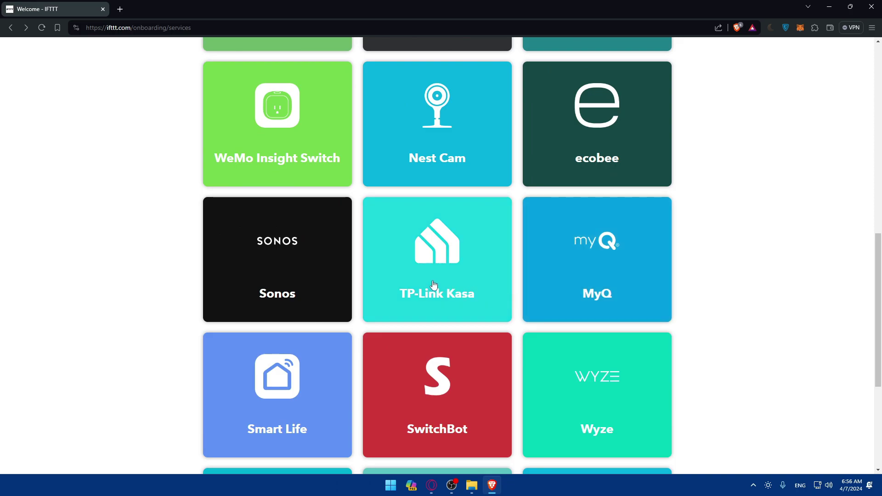
{"action": "scroll", "coordinate": [283, 295], "scroll_direction": "down", "scroll_amount": 5}
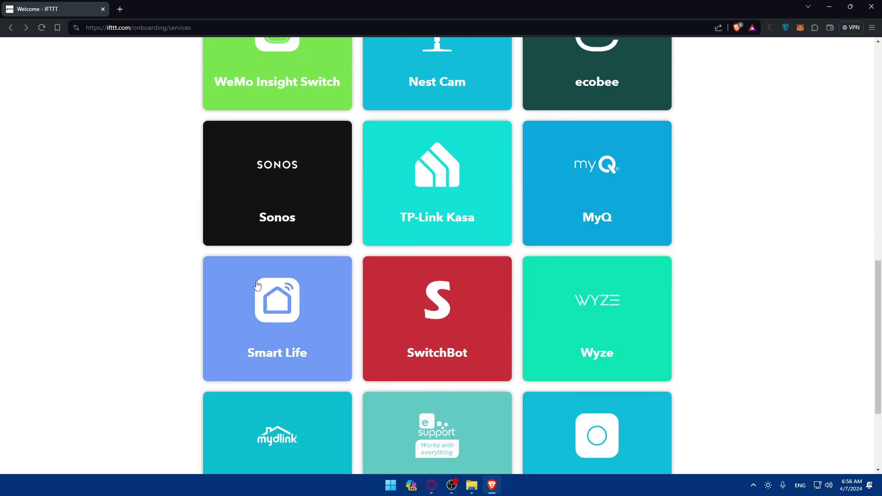
{"action": "scroll", "coordinate": [367, 276], "scroll_direction": "up", "scroll_amount": 8}
{"action": "scroll", "coordinate": [432, 260], "scroll_direction": "down", "scroll_amount": 8}
{"action": "scroll", "coordinate": [432, 260], "scroll_direction": "up", "scroll_amount": 10}
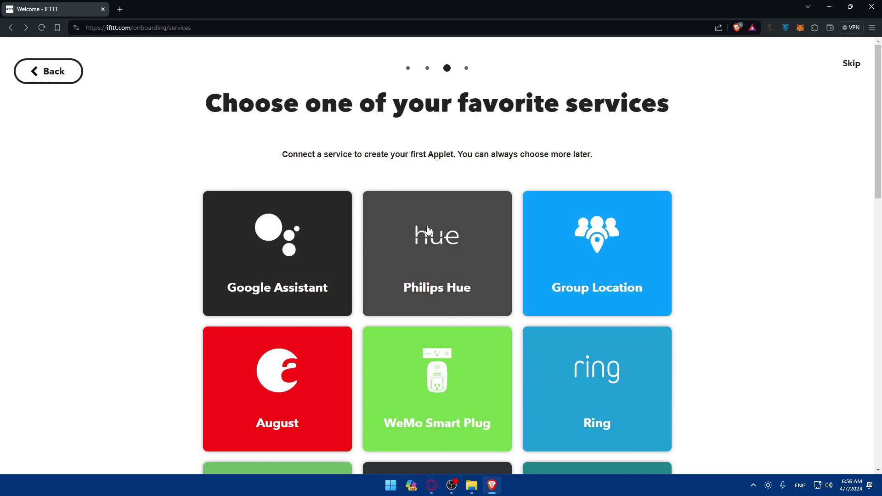
{"action": "left_click", "coordinate": [64, 82]}
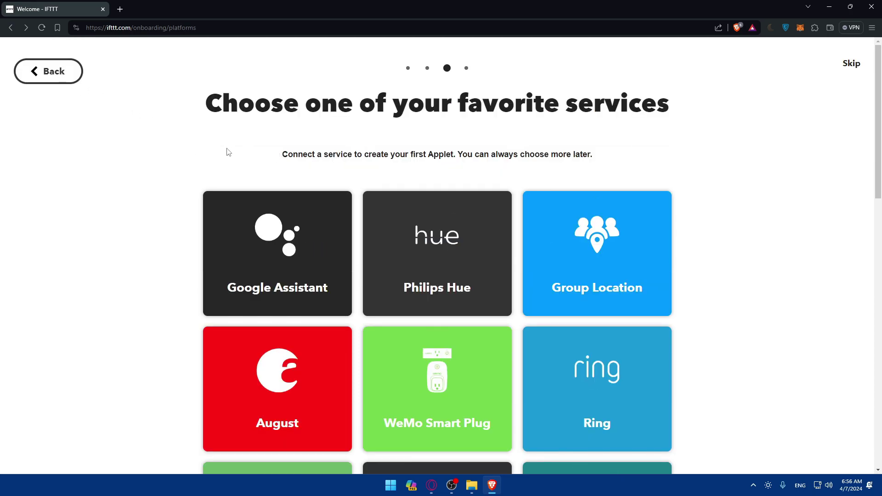
Leave onboarding, log in, and switch the Explore page between Applets and All
{"action": "left_click", "coordinate": [52, 82]}
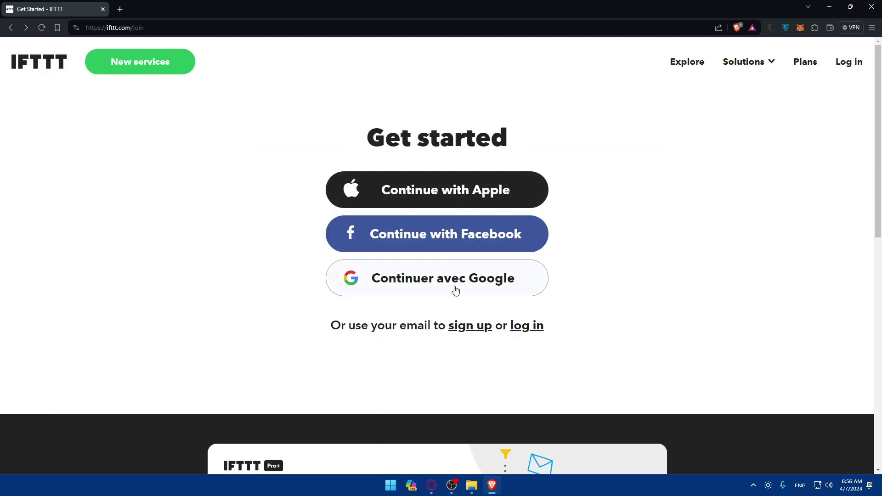
{"action": "left_click", "coordinate": [856, 65]}
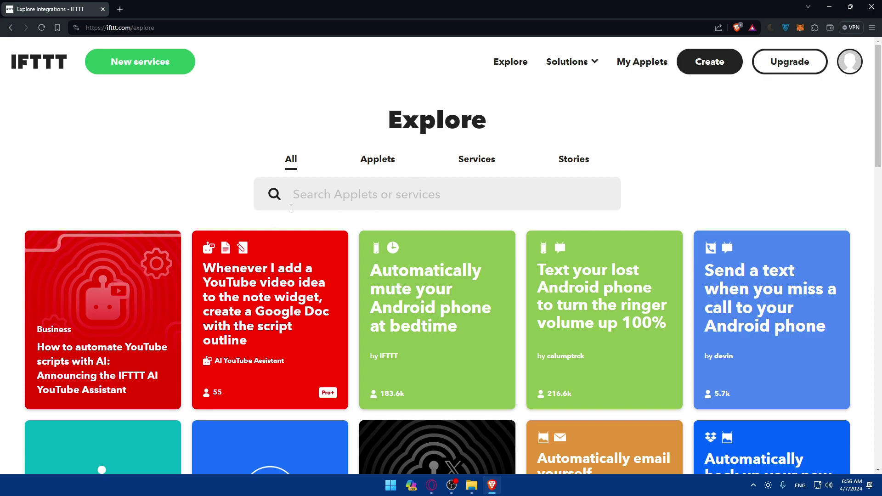
{"action": "left_click", "coordinate": [375, 162]}
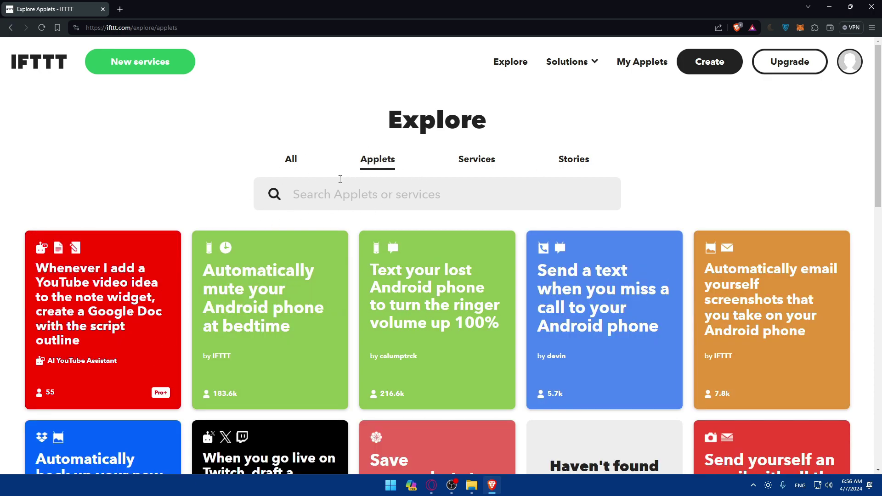
{"action": "left_click", "coordinate": [291, 160]}
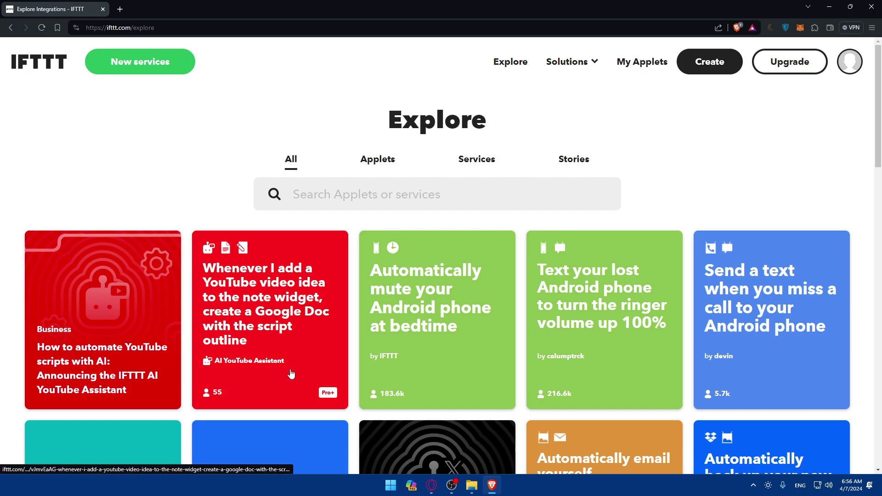
Scroll through Explore cards featuring Fitbit, Noonlight, Monzo and LIFX
{"action": "scroll", "coordinate": [292, 374], "scroll_direction": "down", "scroll_amount": 10}
{"action": "scroll", "coordinate": [299, 313], "scroll_direction": "up", "scroll_amount": 3}
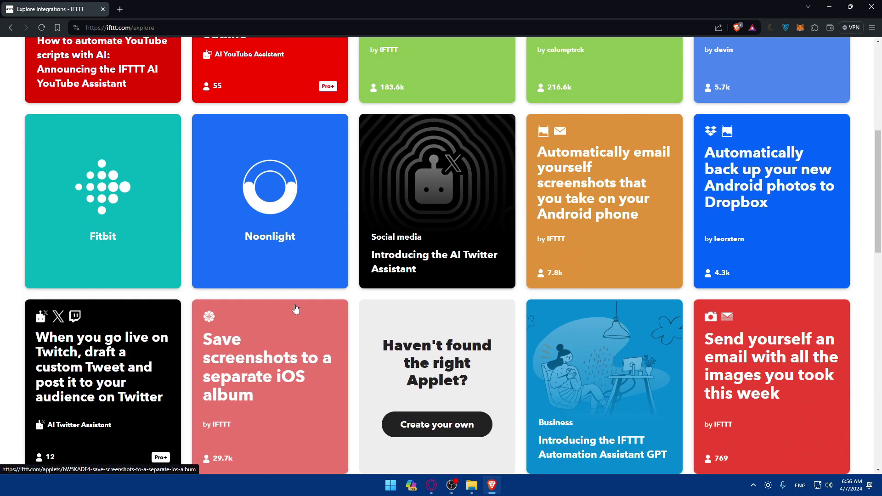
{"action": "scroll", "coordinate": [296, 309], "scroll_direction": "down", "scroll_amount": 3}
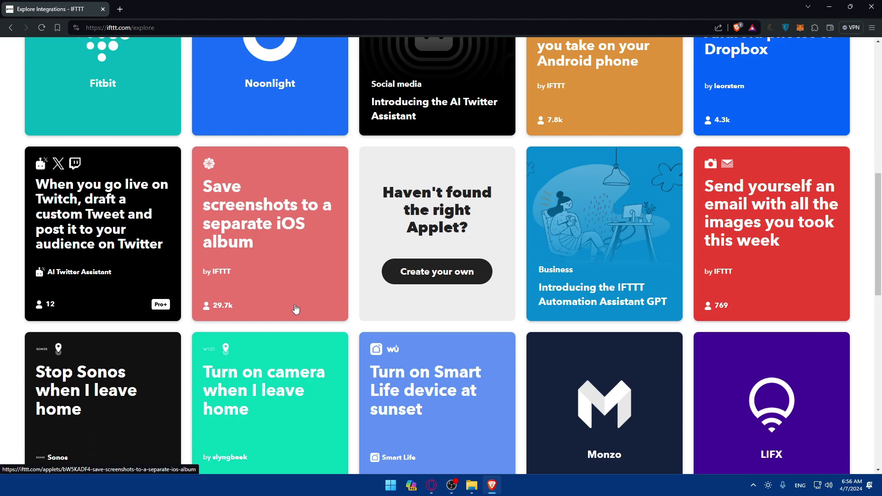
{"action": "scroll", "coordinate": [296, 309], "scroll_direction": "up", "scroll_amount": 7}
{"action": "scroll", "coordinate": [285, 308], "scroll_direction": "down", "scroll_amount": 10}
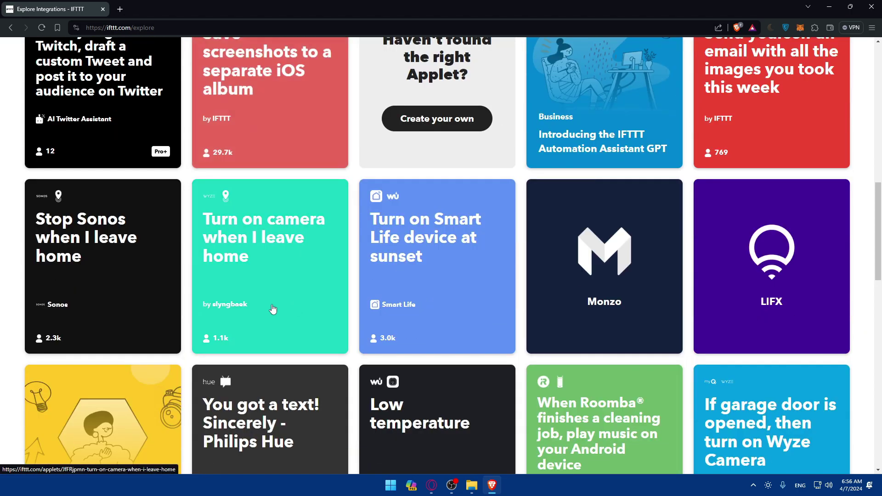
{"action": "scroll", "coordinate": [273, 309], "scroll_direction": "up", "scroll_amount": 3}
{"action": "scroll", "coordinate": [325, 230], "scroll_direction": "down", "scroll_amount": 5}
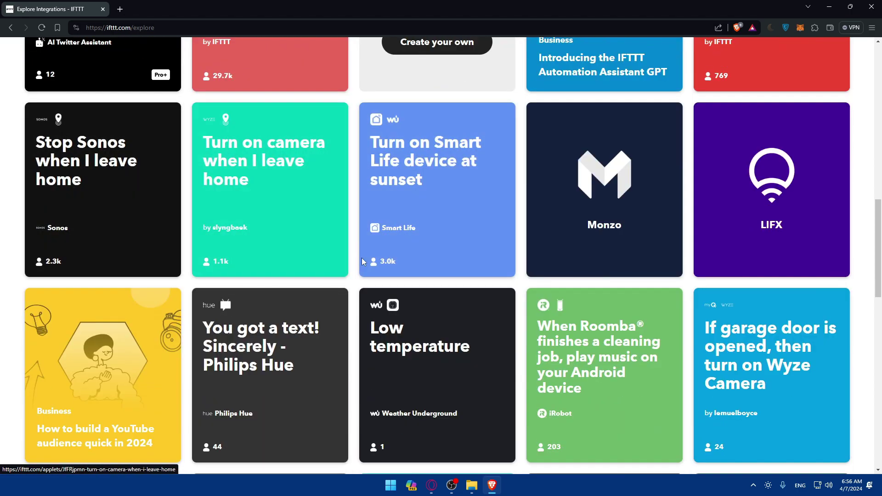
{"action": "scroll", "coordinate": [471, 278], "scroll_direction": "up", "scroll_amount": 5}
{"action": "scroll", "coordinate": [471, 343], "scroll_direction": "down", "scroll_amount": 2}
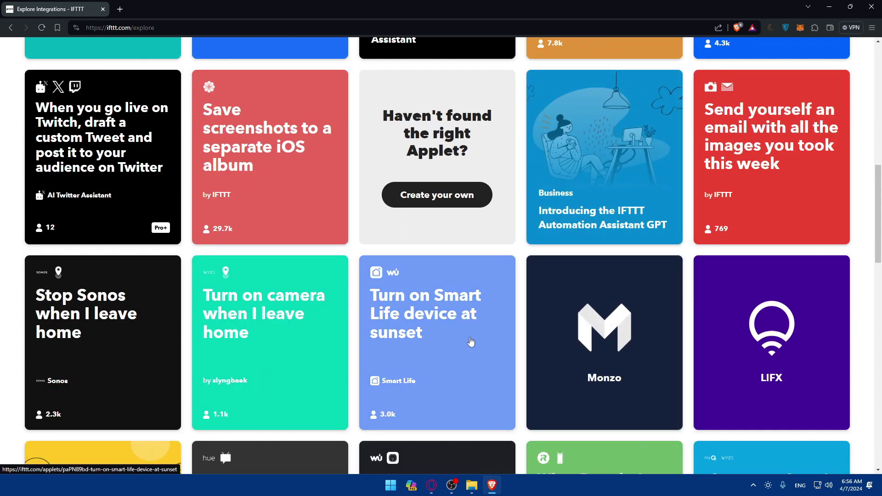
{"action": "scroll", "coordinate": [433, 340], "scroll_direction": "up", "scroll_amount": 12}
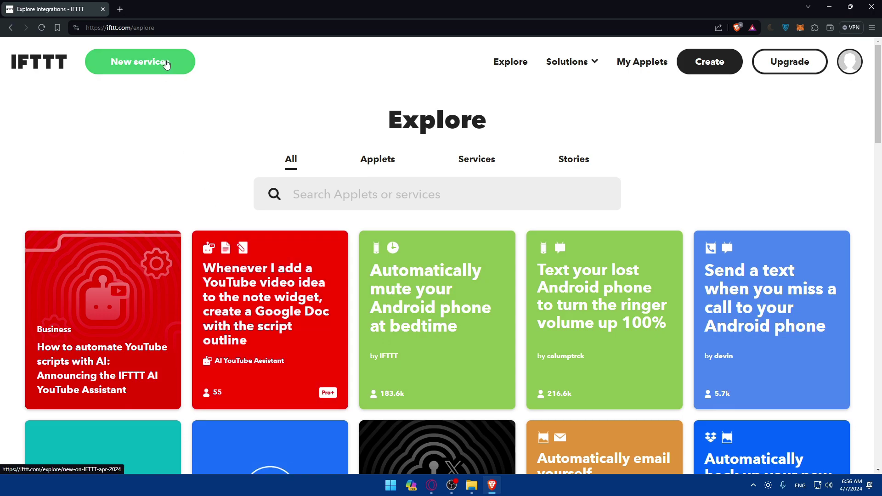
Start creating a new applet and look over the list of services
{"action": "left_click", "coordinate": [570, 65]}
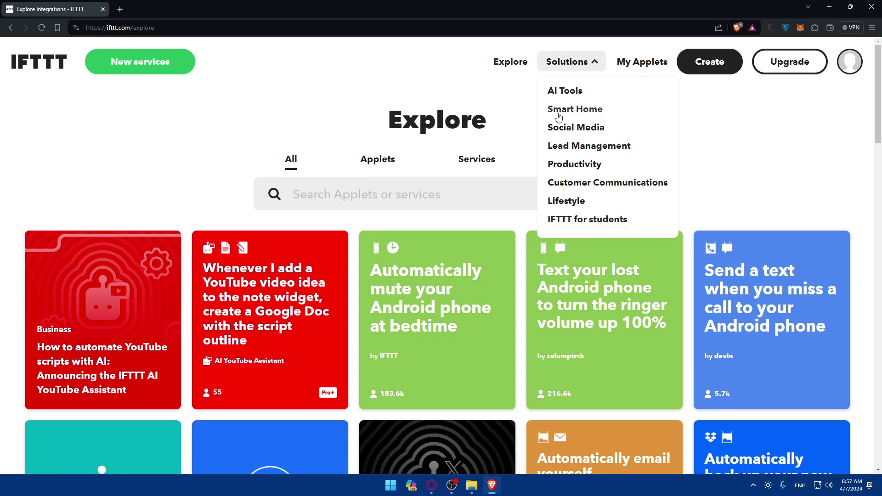
{"action": "left_click", "coordinate": [700, 70]}
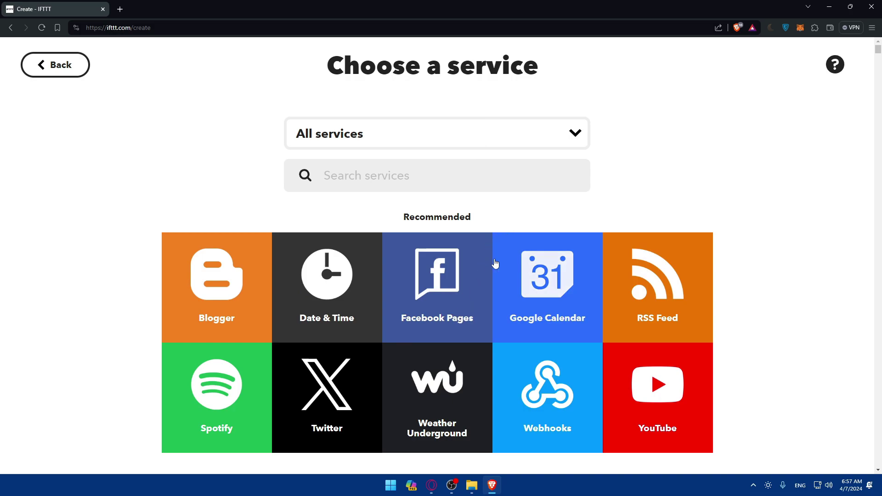
{"action": "scroll", "coordinate": [478, 281], "scroll_direction": "down", "scroll_amount": 2}
{"action": "scroll", "coordinate": [425, 312], "scroll_direction": "up", "scroll_amount": 2}
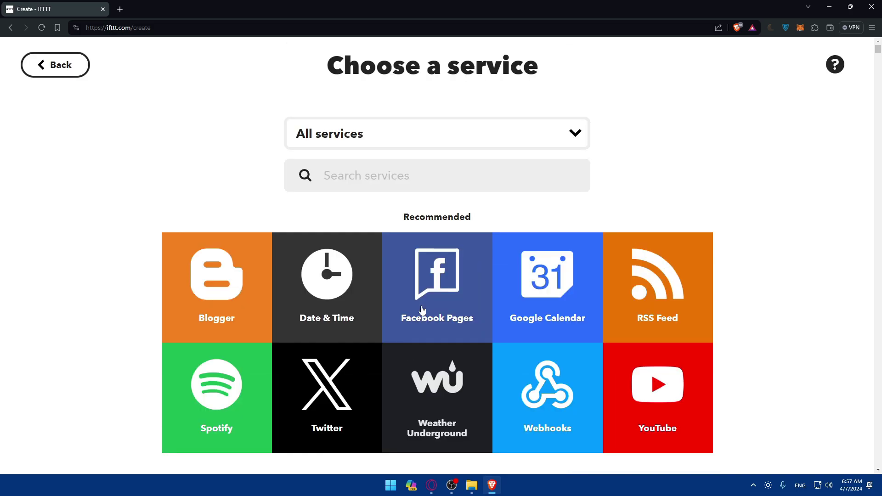
Try YouTube's 'New video from search' trigger, abandon the connection, and back out
{"action": "left_click", "coordinate": [637, 385]}
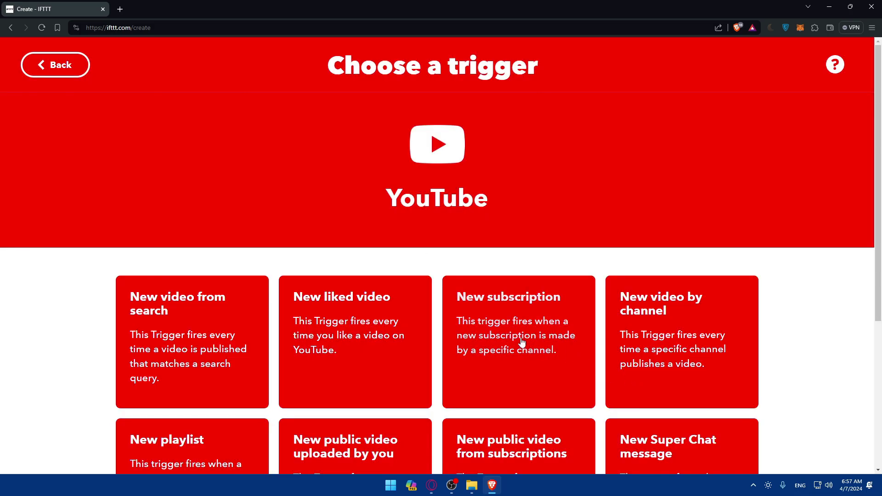
{"action": "scroll", "coordinate": [489, 329], "scroll_direction": "down", "scroll_amount": 2}
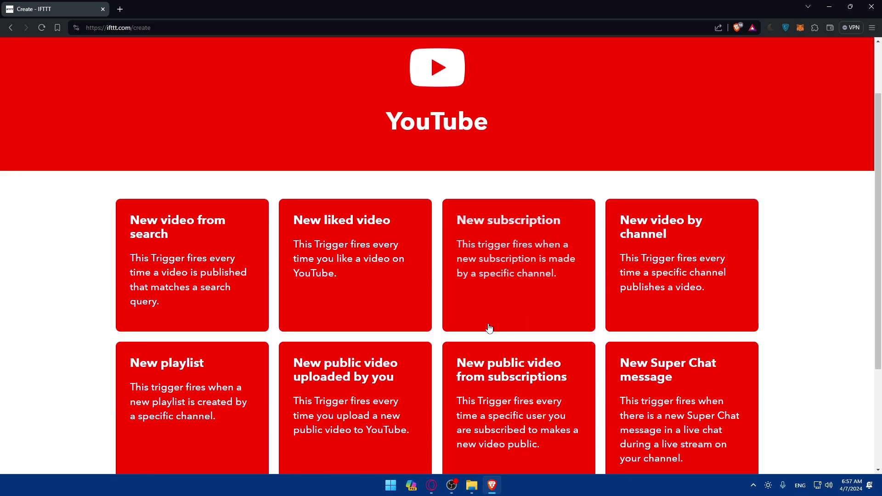
{"action": "left_click", "coordinate": [179, 222]}
{"action": "left_click", "coordinate": [444, 352]}
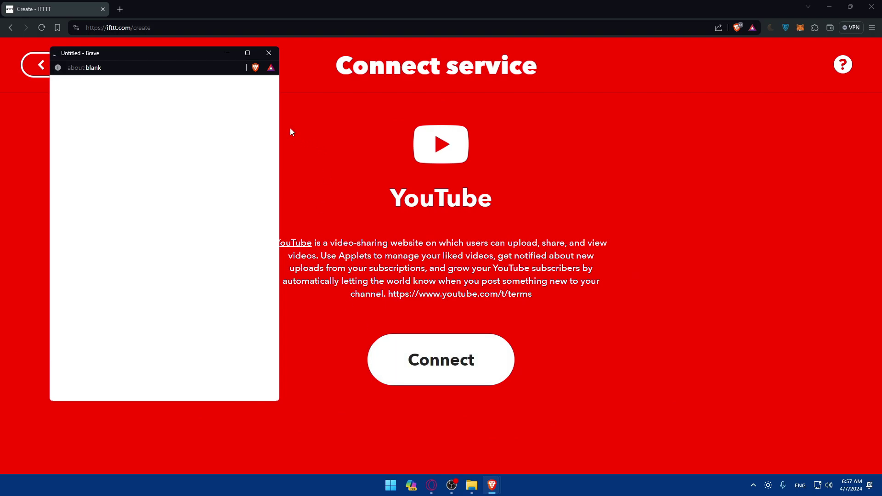
{"action": "left_click", "coordinate": [271, 55]}
{"action": "left_click", "coordinate": [60, 71]}
{"action": "left_click", "coordinate": [60, 71]}
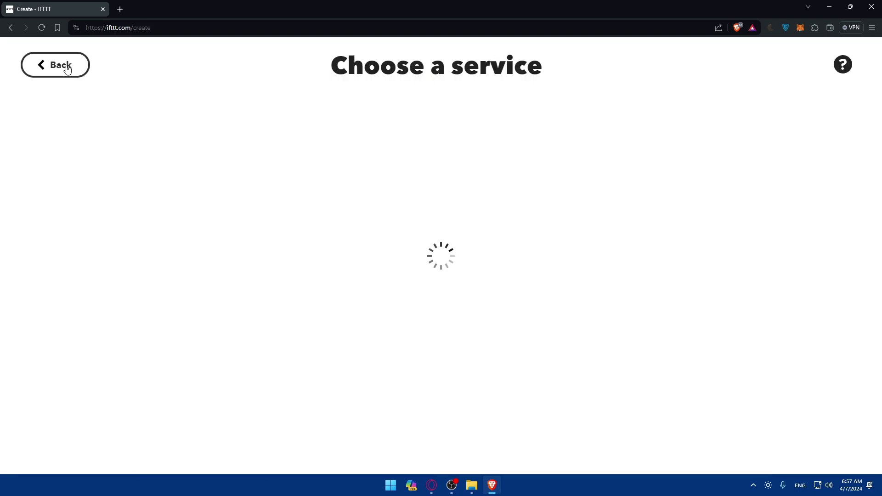
{"action": "scroll", "coordinate": [501, 245], "scroll_direction": "down", "scroll_amount": 6}
{"action": "key", "text": "alt+Left"}
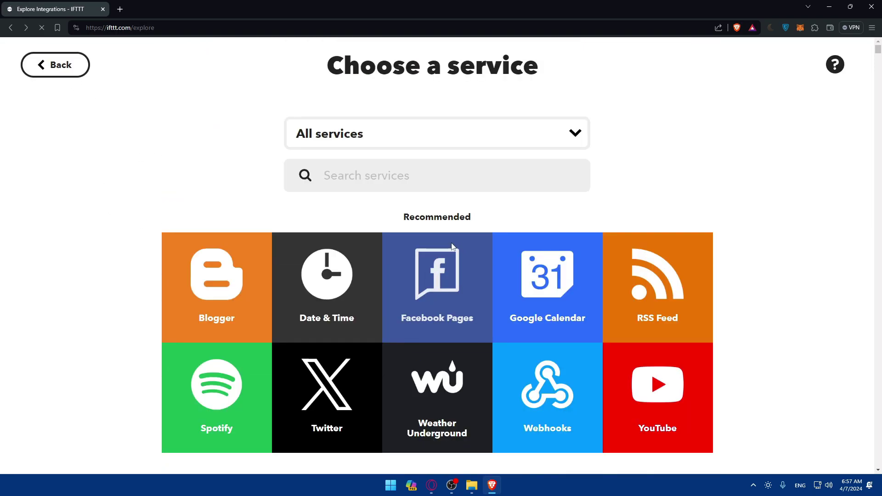
Start a new applet and submit an AI (Beta) prompt to post on Facebook for each new Gmail email
{"action": "left_click", "coordinate": [716, 58]}
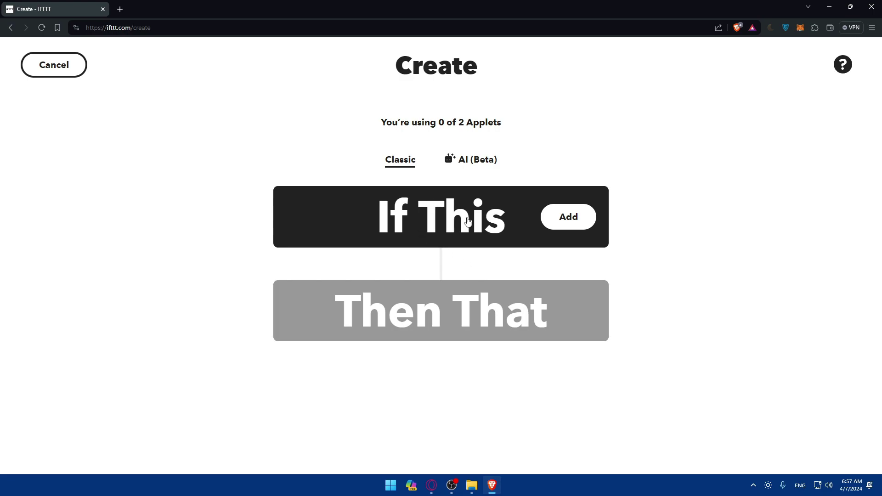
{"action": "left_click", "coordinate": [471, 159]}
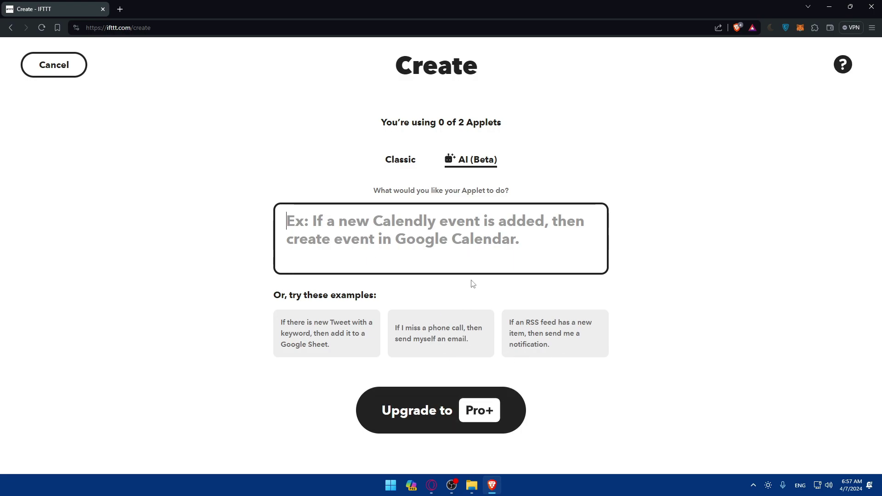
{"action": "type", "text": "if "}
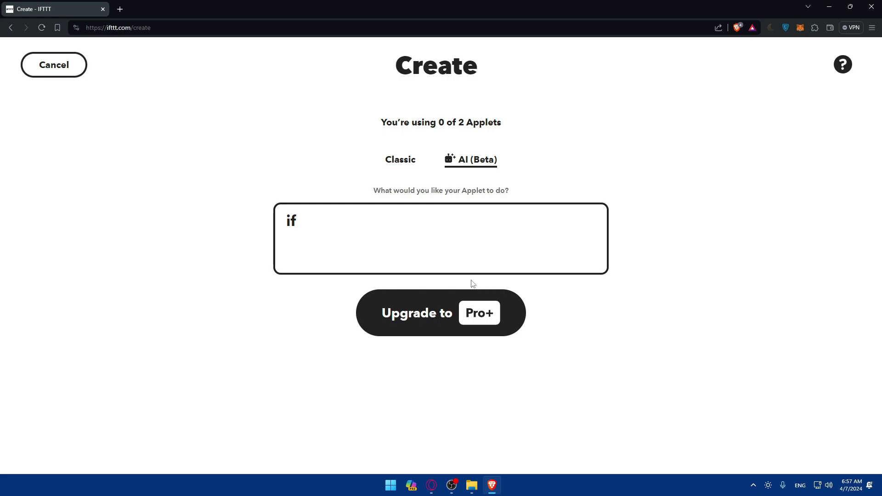
{"action": "type", "text": "i got a new eamil"}
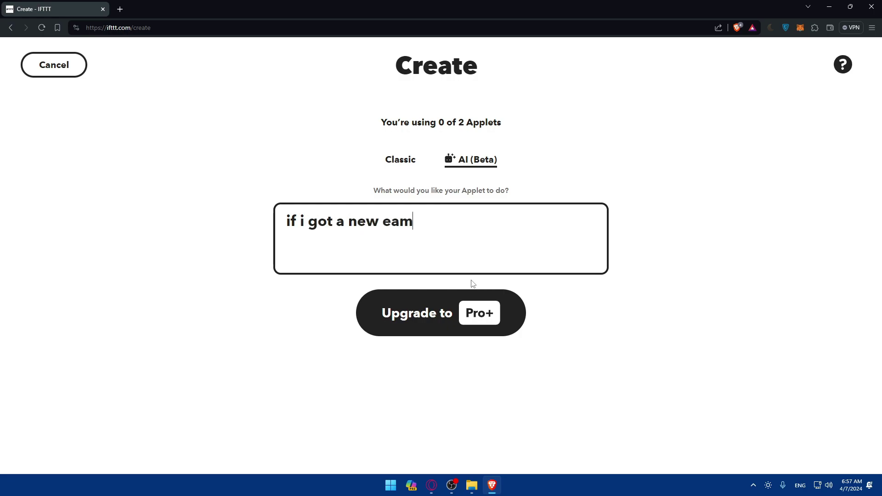
{"action": "key", "text": "BackSpace"}
{"action": "key", "text": "BackSpace"}
{"action": "key", "text": "BackSpace"}
{"action": "key", "text": "BackSpace"}
{"action": "type", "text": "mail opme"}
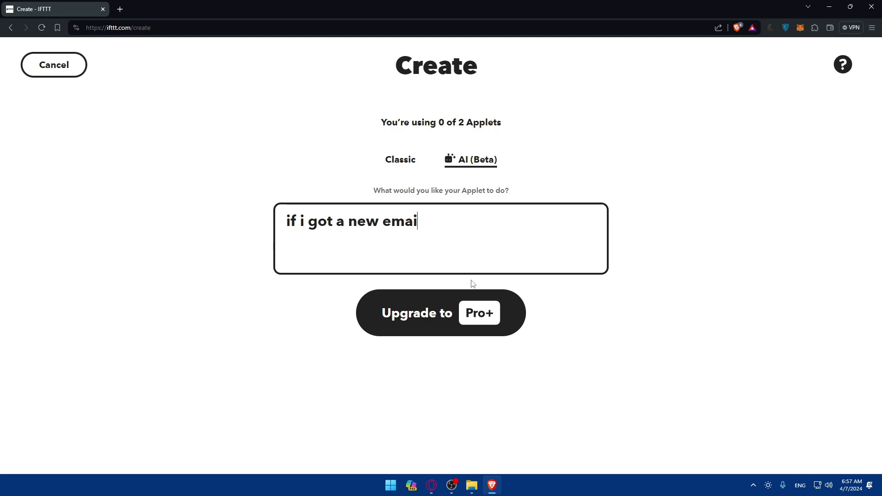
{"action": "key", "text": "BackSpace"}
{"action": "key", "text": "BackSpace"}
{"action": "key", "text": "BackSpace"}
{"action": "type", "text": "n my gmail c"}
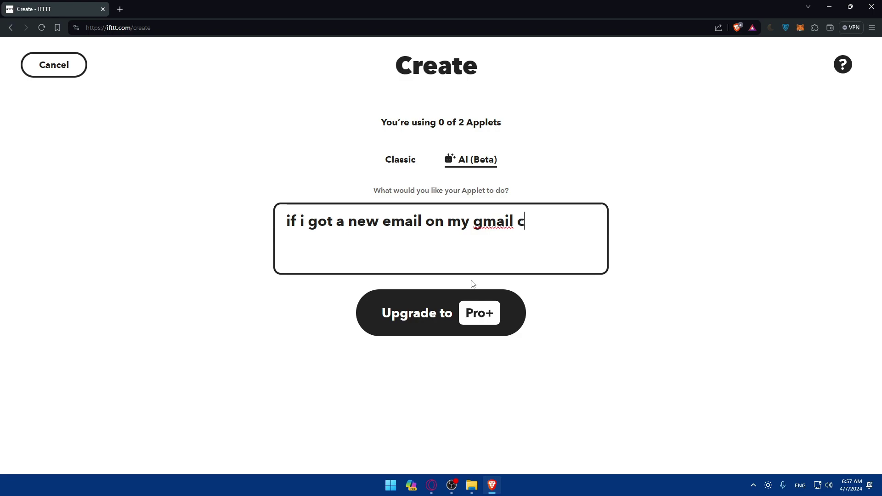
{"action": "type", "text": "reate a po"}
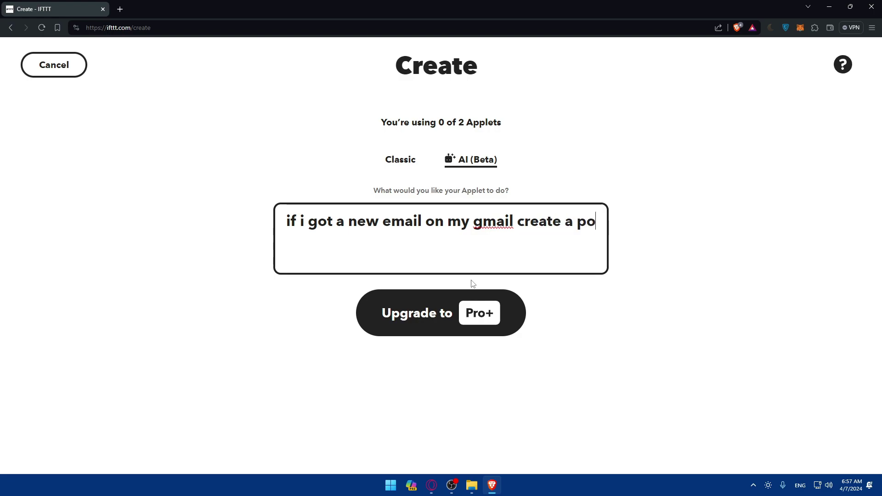
{"action": "type", "text": "st in "}
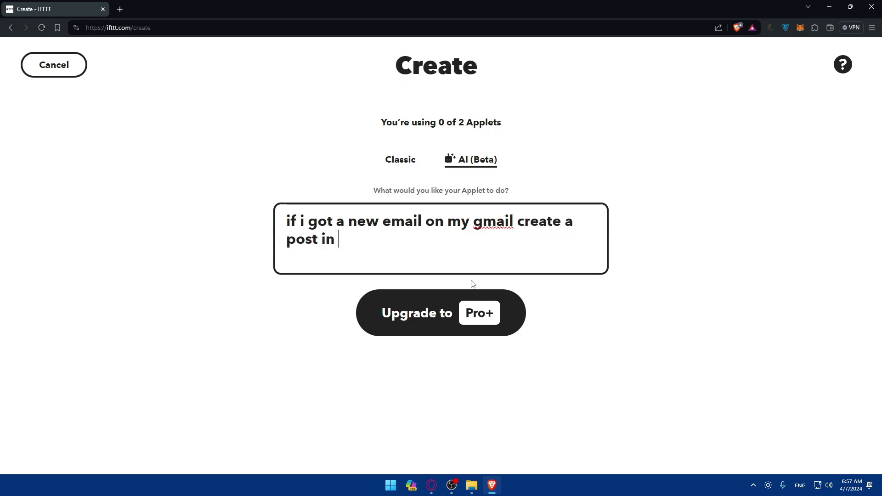
{"action": "type", "text": "facebook"}
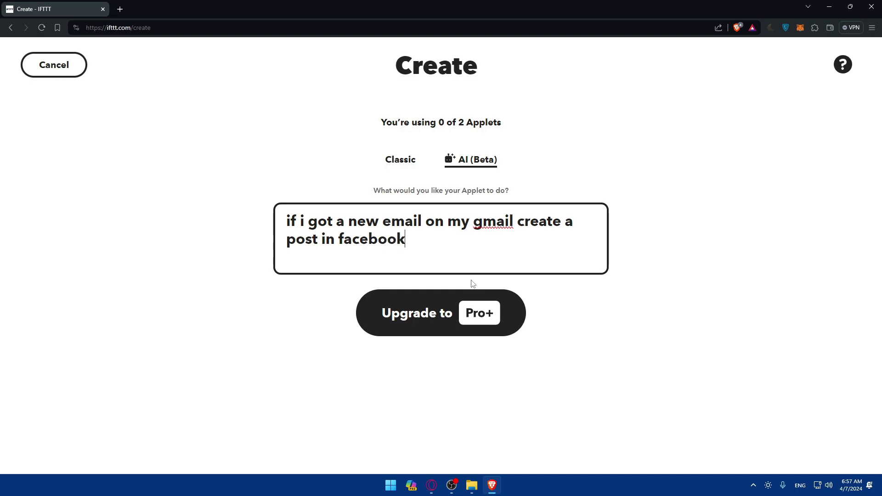
{"action": "key", "text": "Return"}
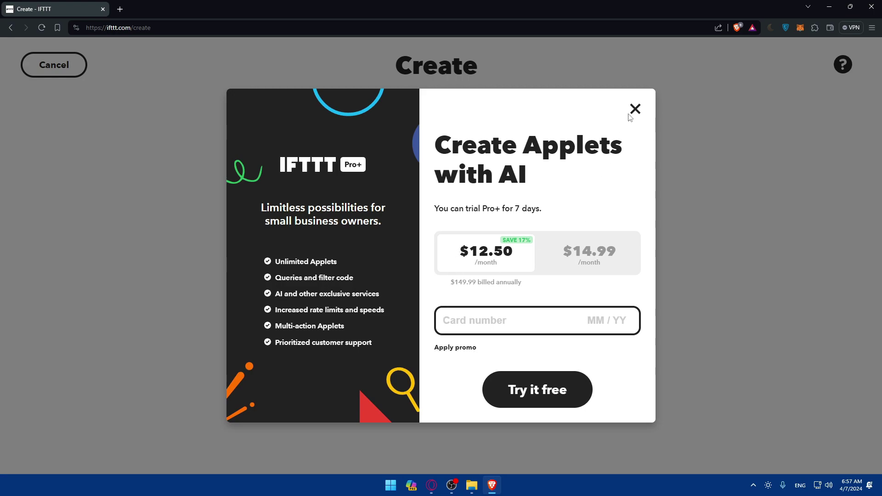
Compare the $14.99 monthly and $12.50 annual Pro+ billing options, then close the offer
{"action": "left_click", "coordinate": [363, 174]}
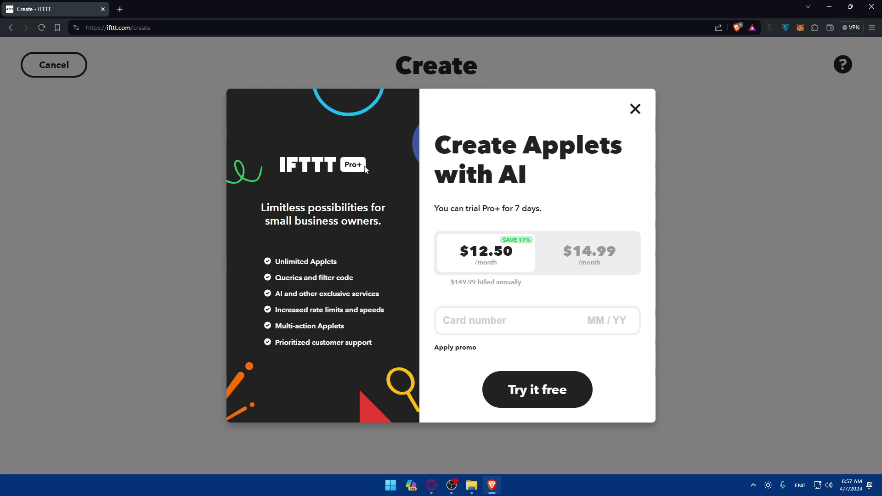
{"action": "left_click", "coordinate": [316, 170]}
{"action": "left_click", "coordinate": [578, 256]}
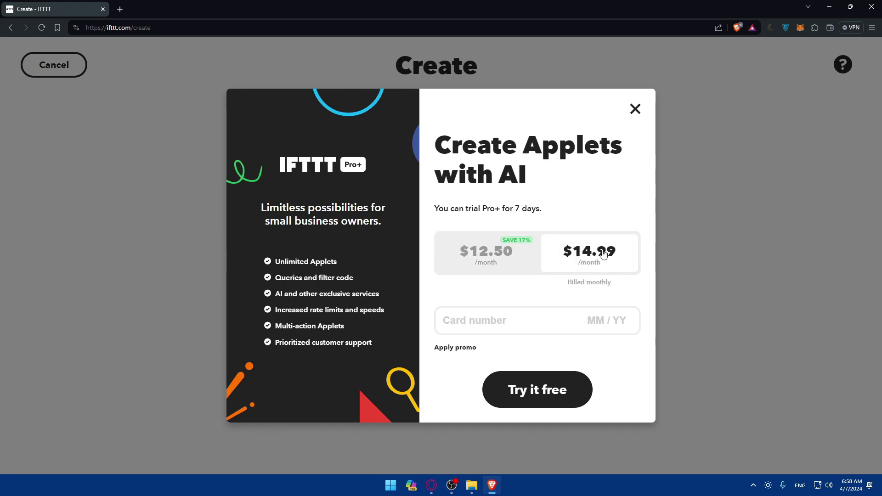
{"action": "left_click", "coordinate": [502, 259]}
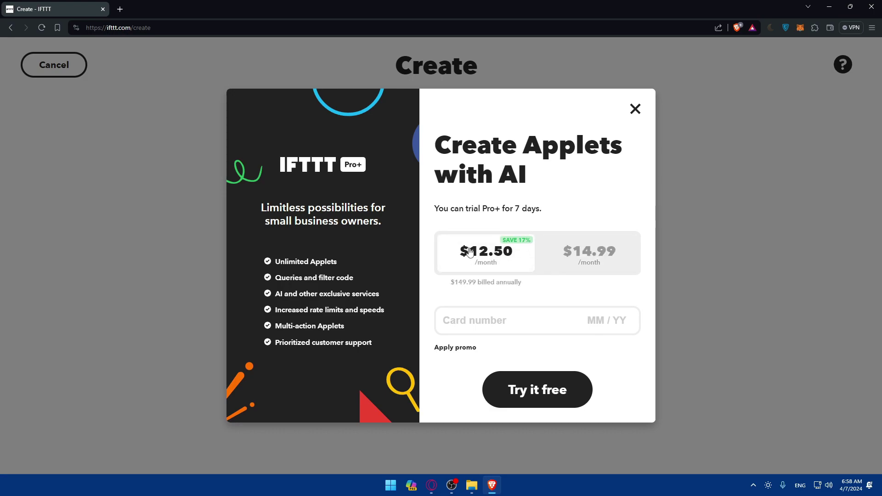
{"action": "left_click", "coordinate": [635, 109]}
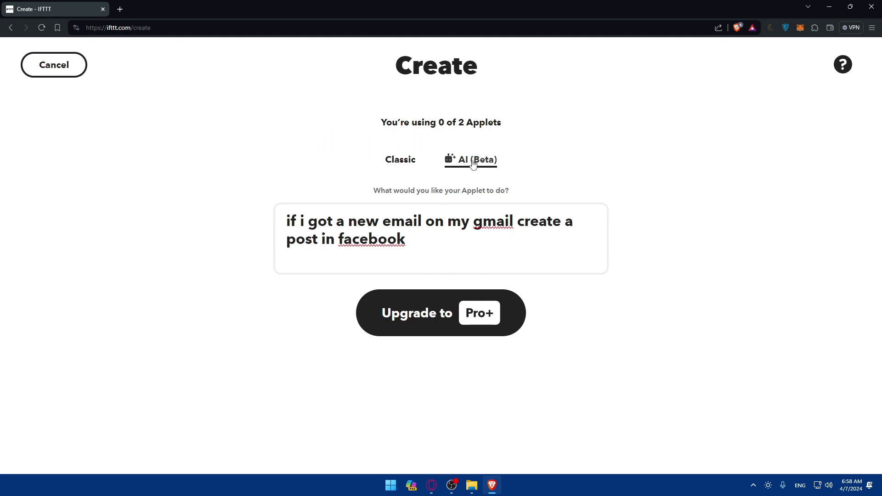
Switch to the Classic builder and browse the services for the If This trigger
{"action": "left_click", "coordinate": [399, 162]}
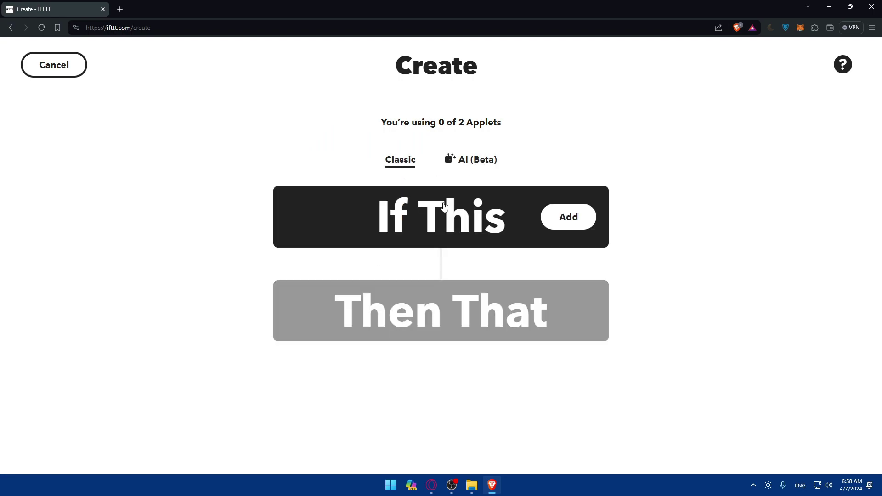
{"action": "left_click", "coordinate": [440, 222]}
{"action": "scroll", "coordinate": [420, 232], "scroll_direction": "down", "scroll_amount": 3}
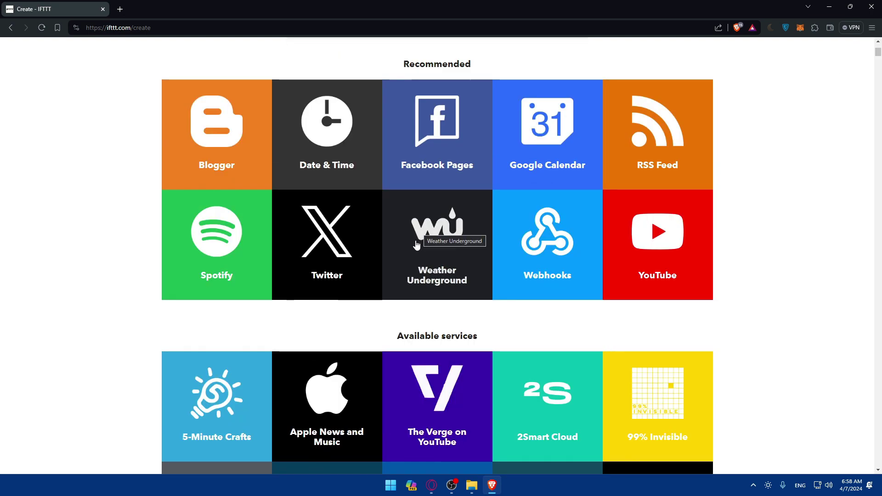
{"action": "scroll", "coordinate": [420, 232], "scroll_direction": "down", "scroll_amount": 10}
{"action": "scroll", "coordinate": [419, 233], "scroll_direction": "up", "scroll_amount": 14}
Search the services for 'gmail', clear the search and return to the If This / Then That builder
{"action": "left_click", "coordinate": [398, 176]}
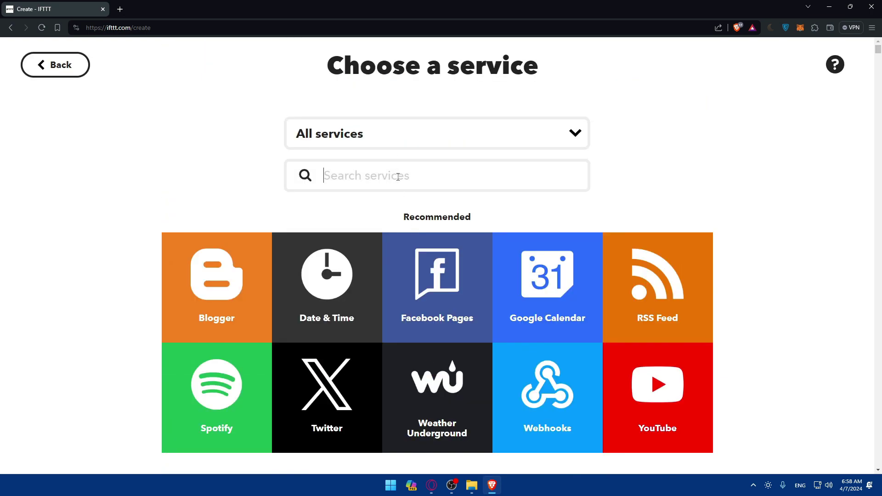
{"action": "type", "text": "gmail"}
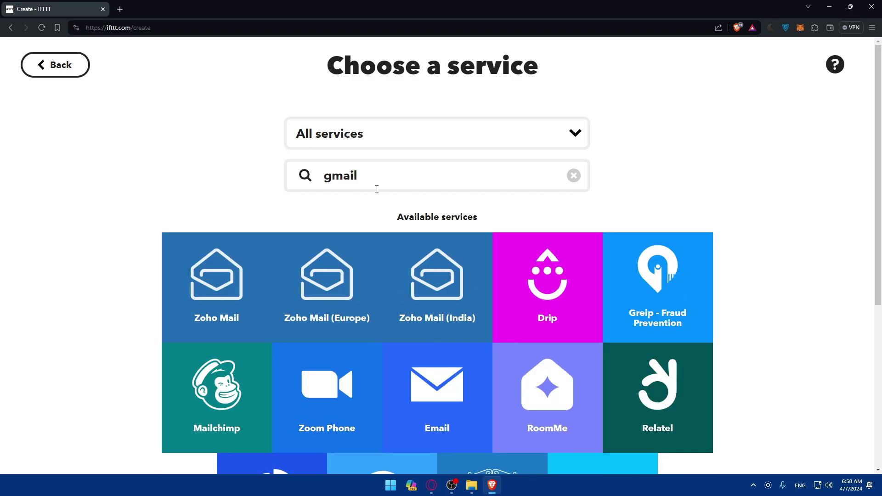
{"action": "scroll", "coordinate": [369, 216], "scroll_direction": "down", "scroll_amount": 3}
{"action": "scroll", "coordinate": [369, 216], "scroll_direction": "down", "scroll_amount": 3}
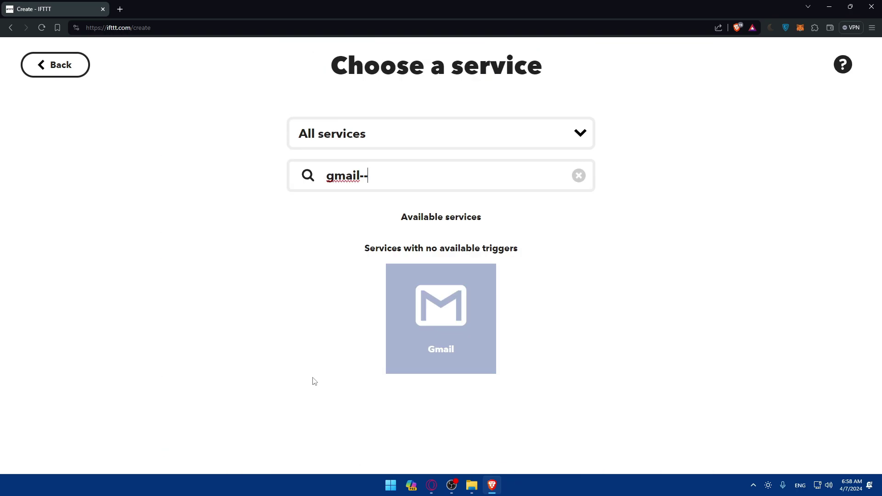
{"action": "key", "text": "BackSpace"}
{"action": "key", "text": "BackSpace"}
{"action": "key", "text": "BackSpace"}
{"action": "key", "text": "BackSpace"}
{"action": "key", "text": "BackSpace"}
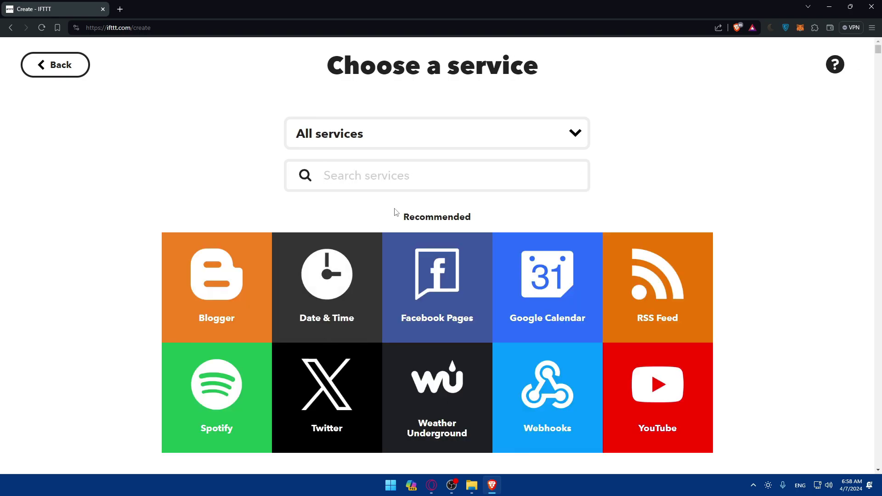
{"action": "left_click", "coordinate": [66, 79]}
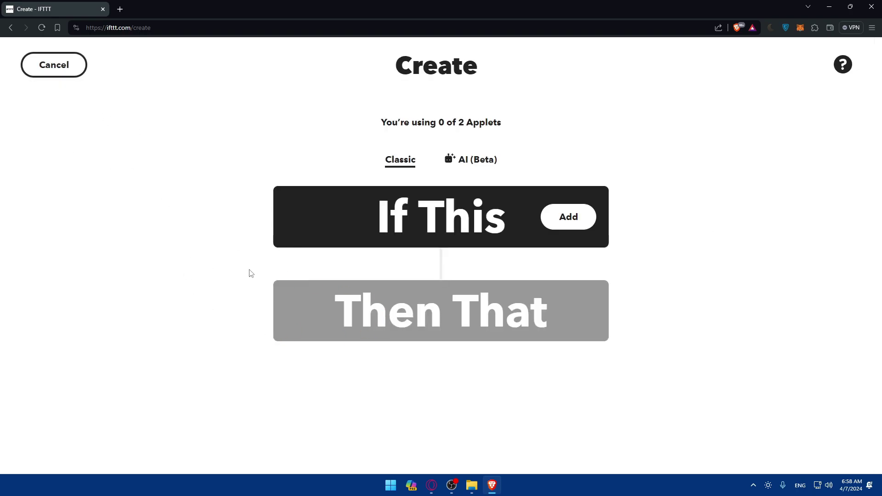
Cancel the new applet and scroll through the suggested applets on My Applets
{"action": "left_click", "coordinate": [71, 69]}
{"action": "scroll", "coordinate": [311, 250], "scroll_direction": "down", "scroll_amount": 3}
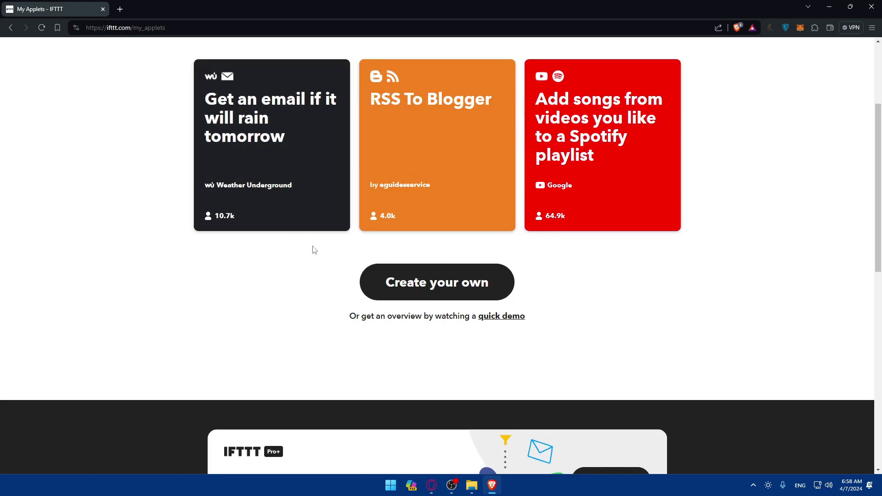
{"action": "scroll", "coordinate": [177, 256], "scroll_direction": "up", "scroll_amount": 2}
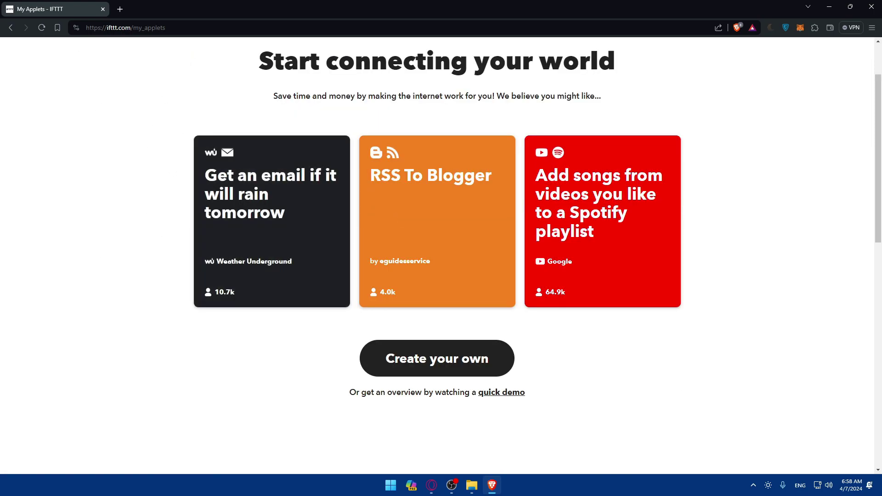